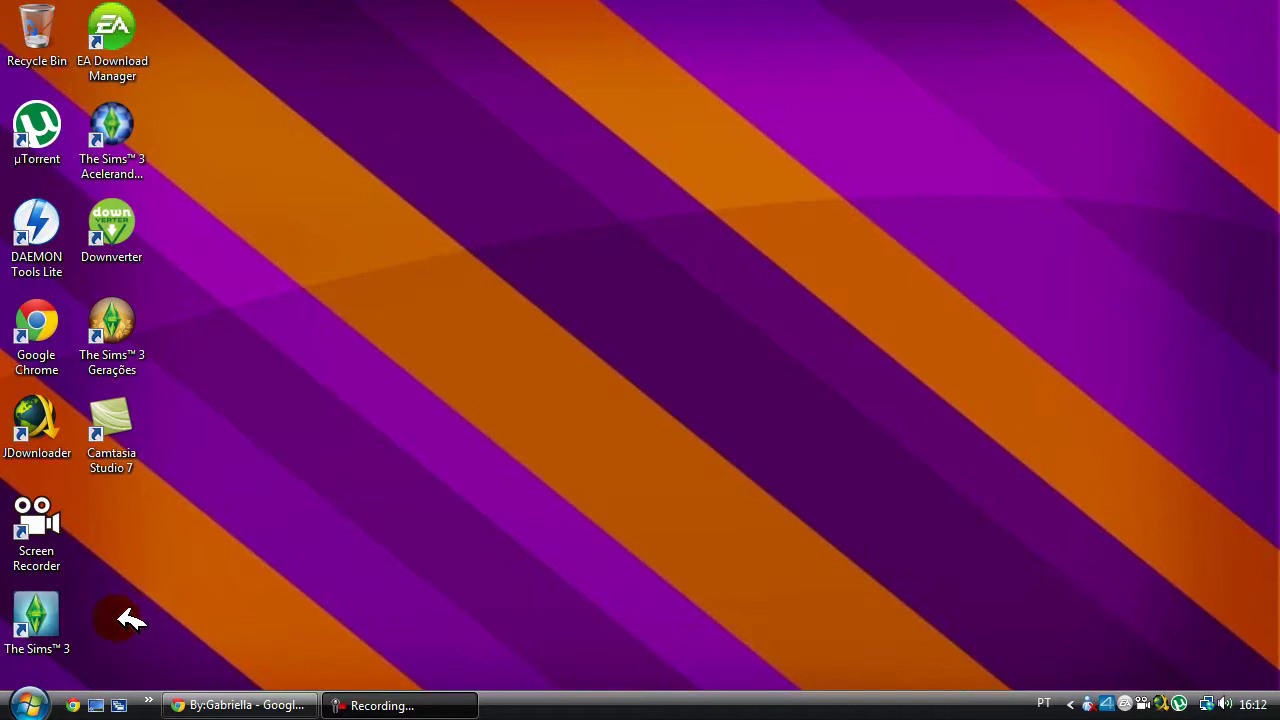
Close The Sims 3 game launcher
drag(113, 645, 881, 571)
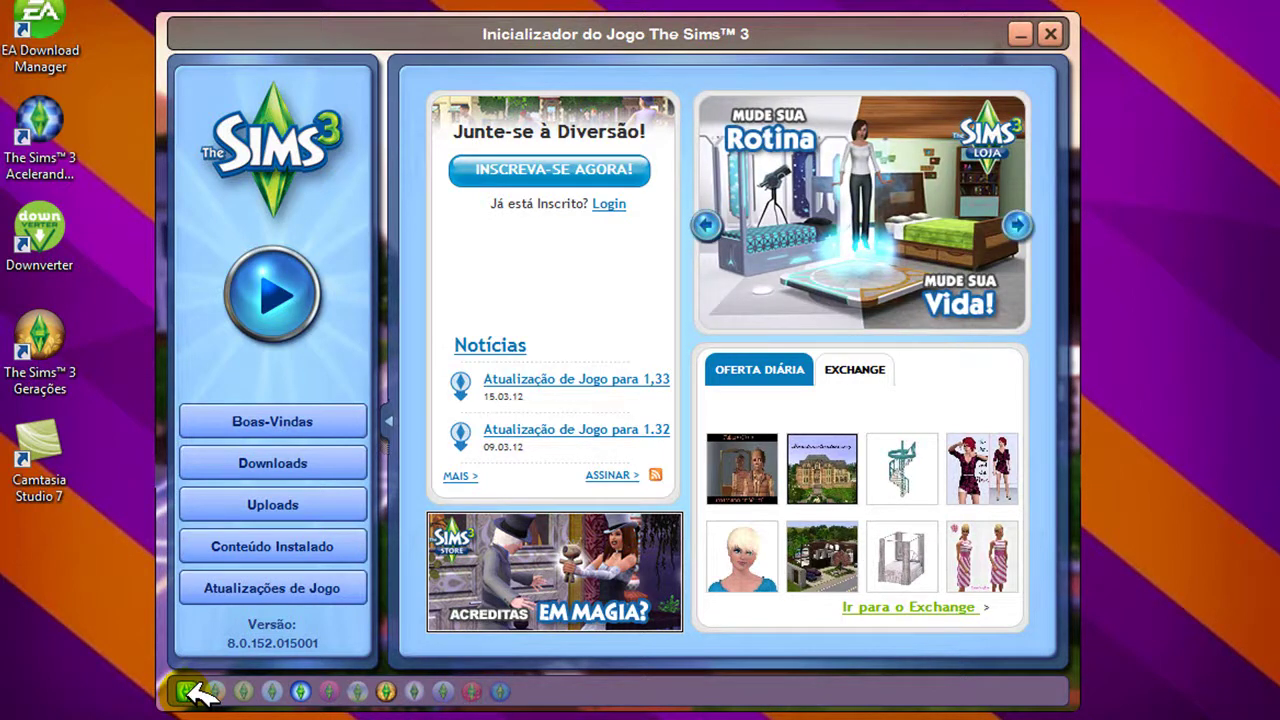
click(1051, 34)
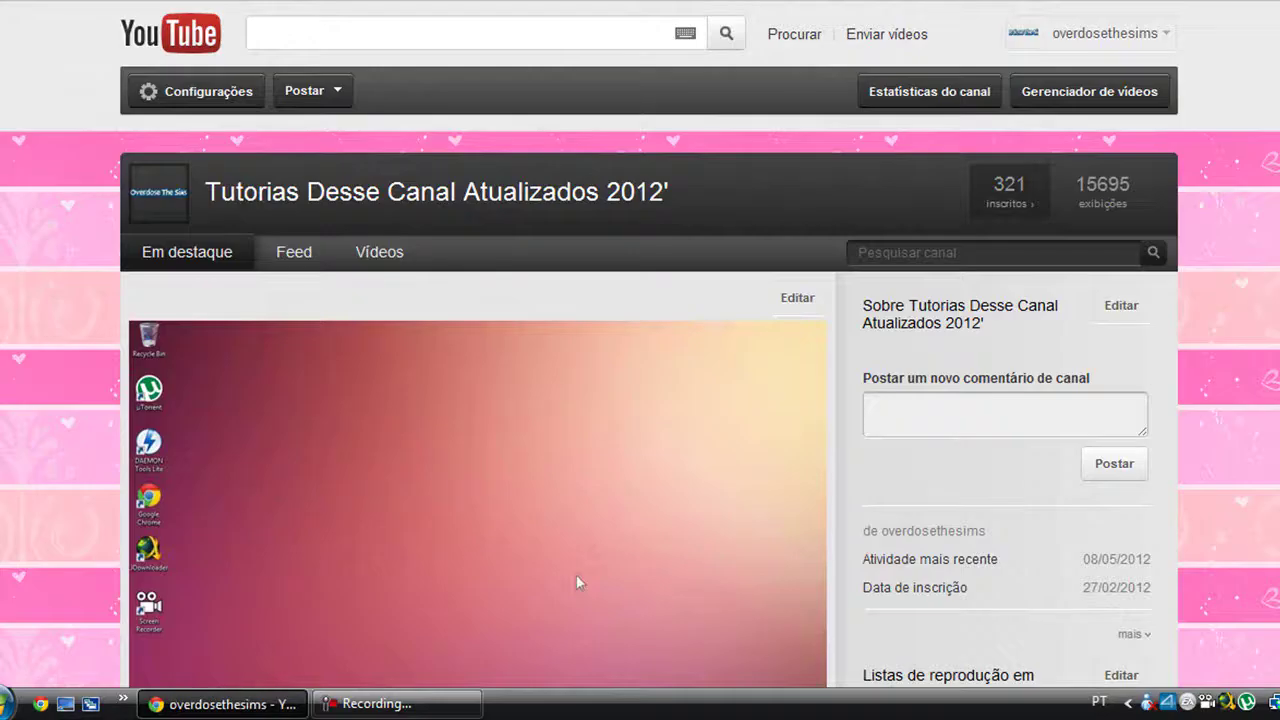
scroll(686, 177, down, 1)
scroll(755, 160, up, 1)
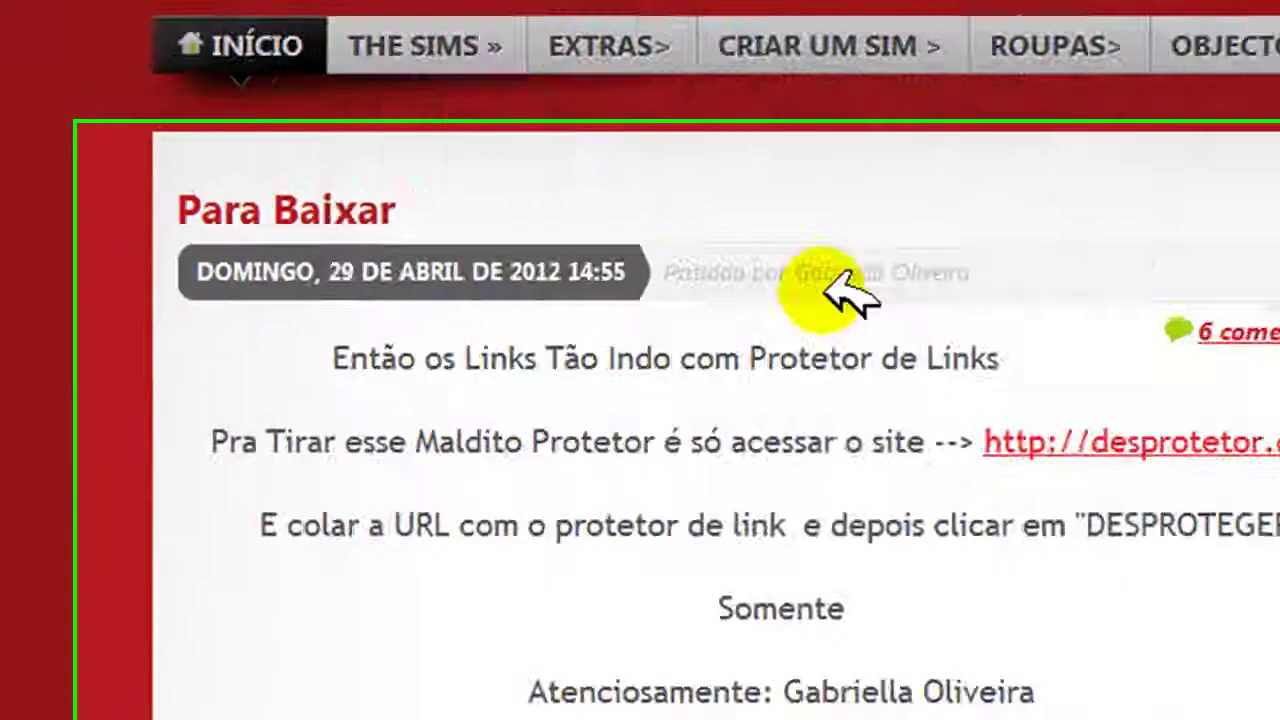
Open the Vida ao Ar Livre post from the blog's The Sims 3 Mini Packs category and go to its download links
mouse_move(272, 214)
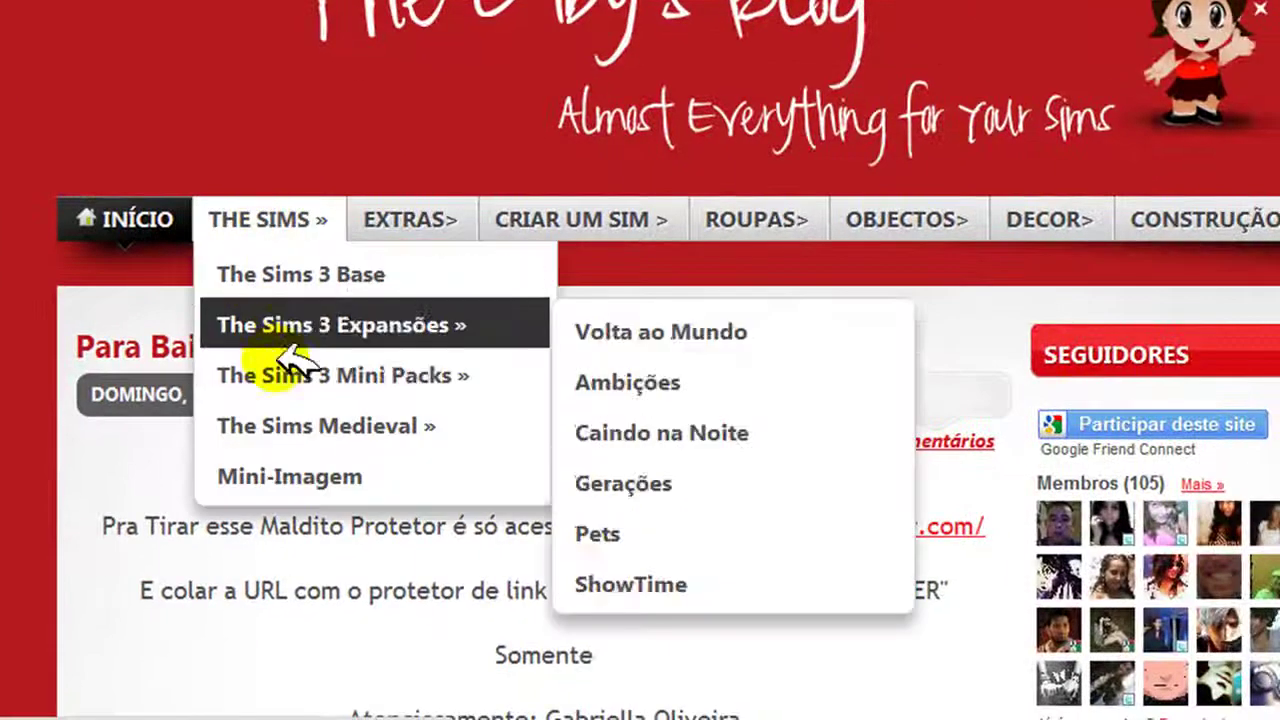
mouse_move(312, 370)
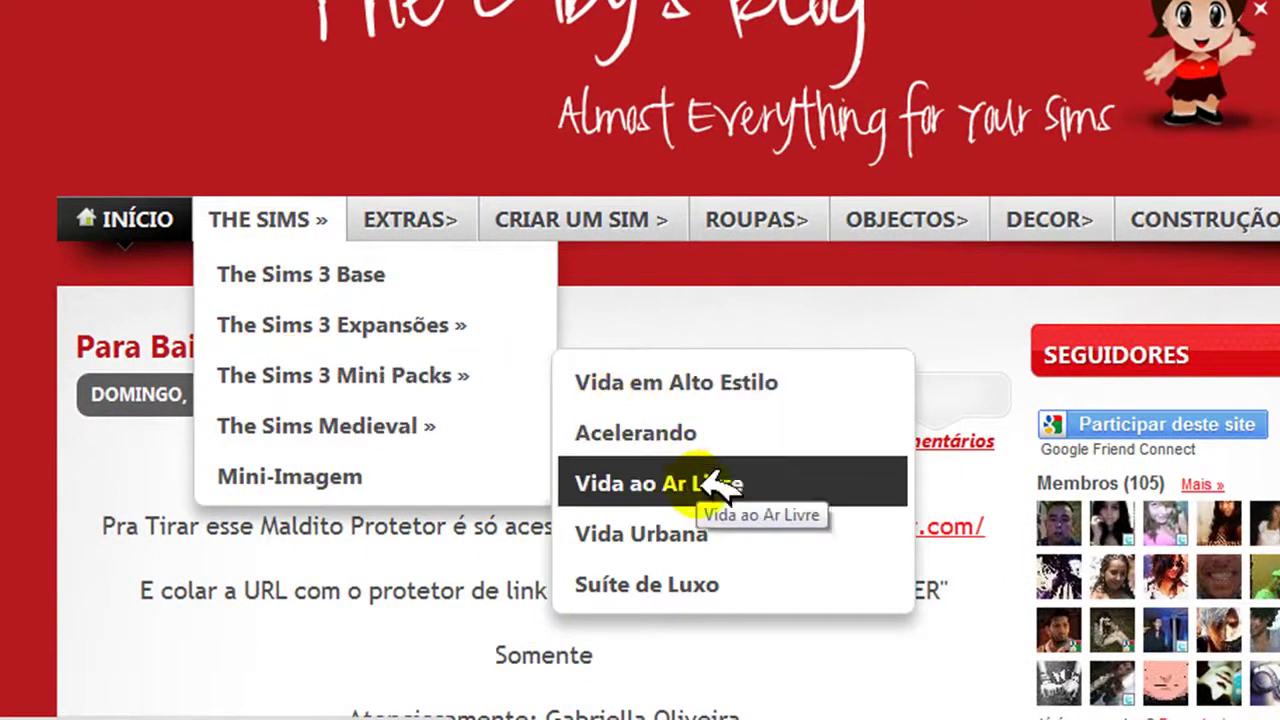
click(722, 483)
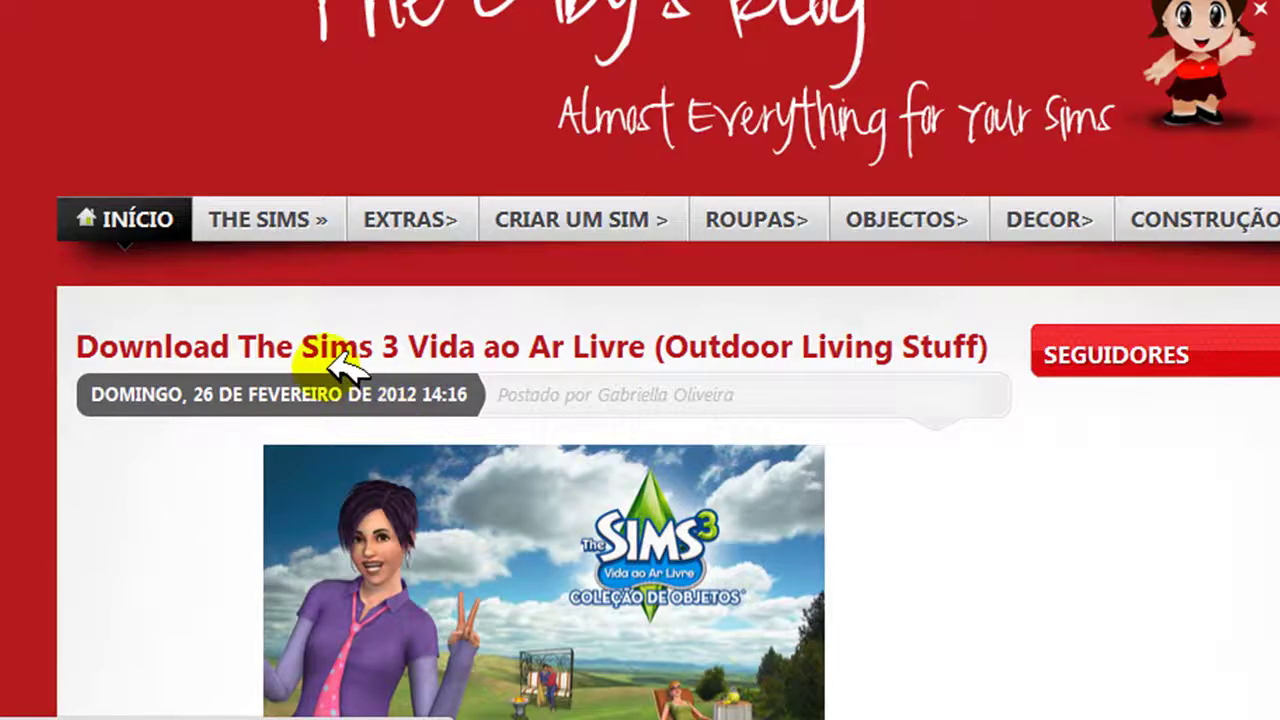
scroll(345, 372, down, 14)
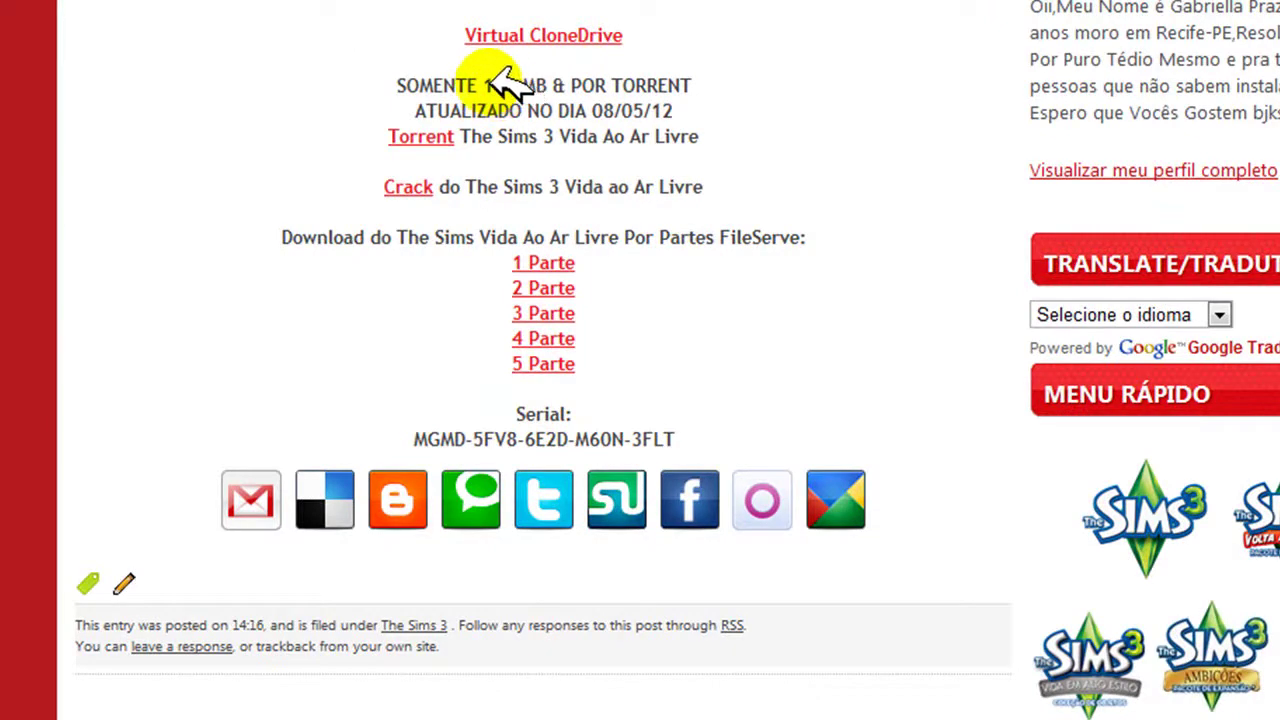
drag(484, 84, 548, 80)
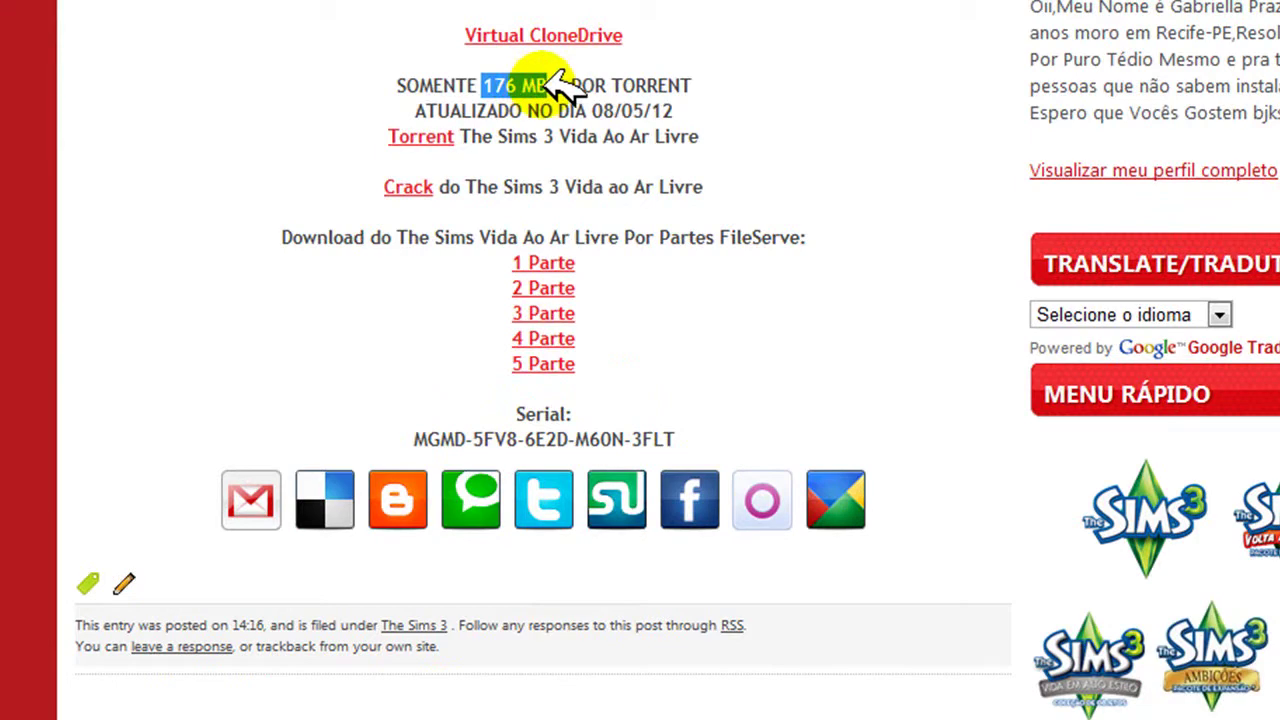
click(618, 80)
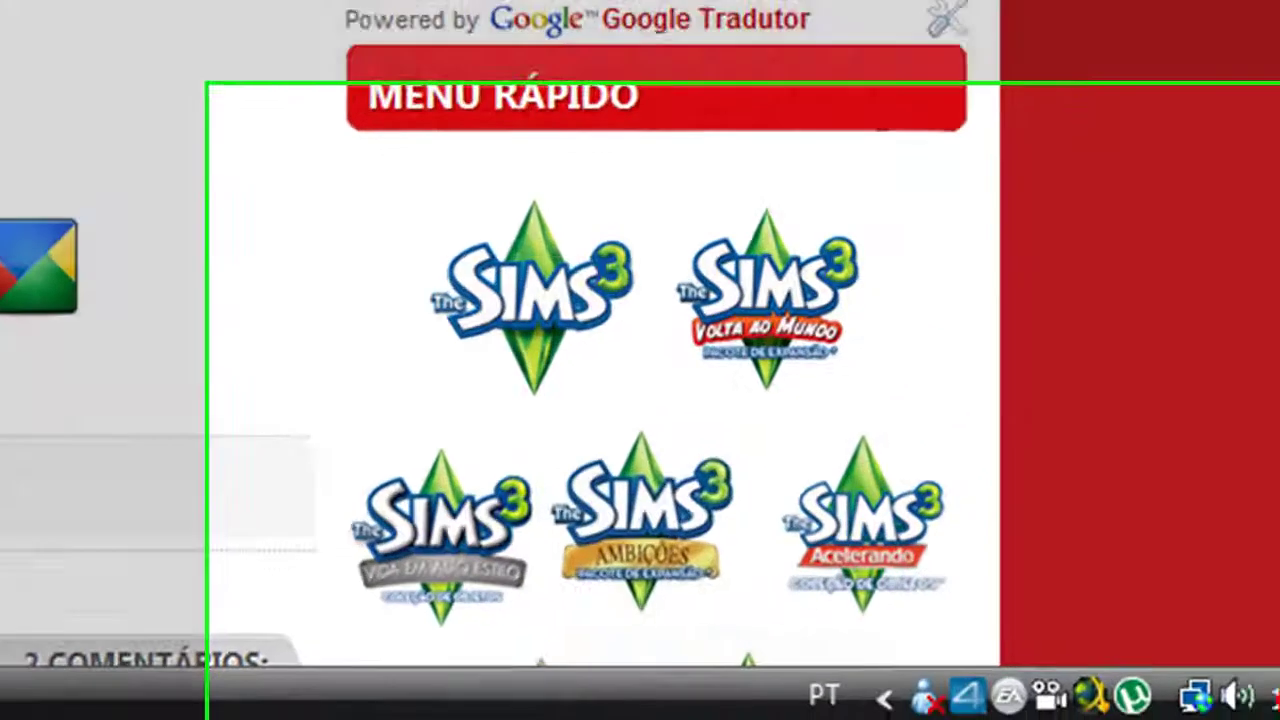
click(1210, 680)
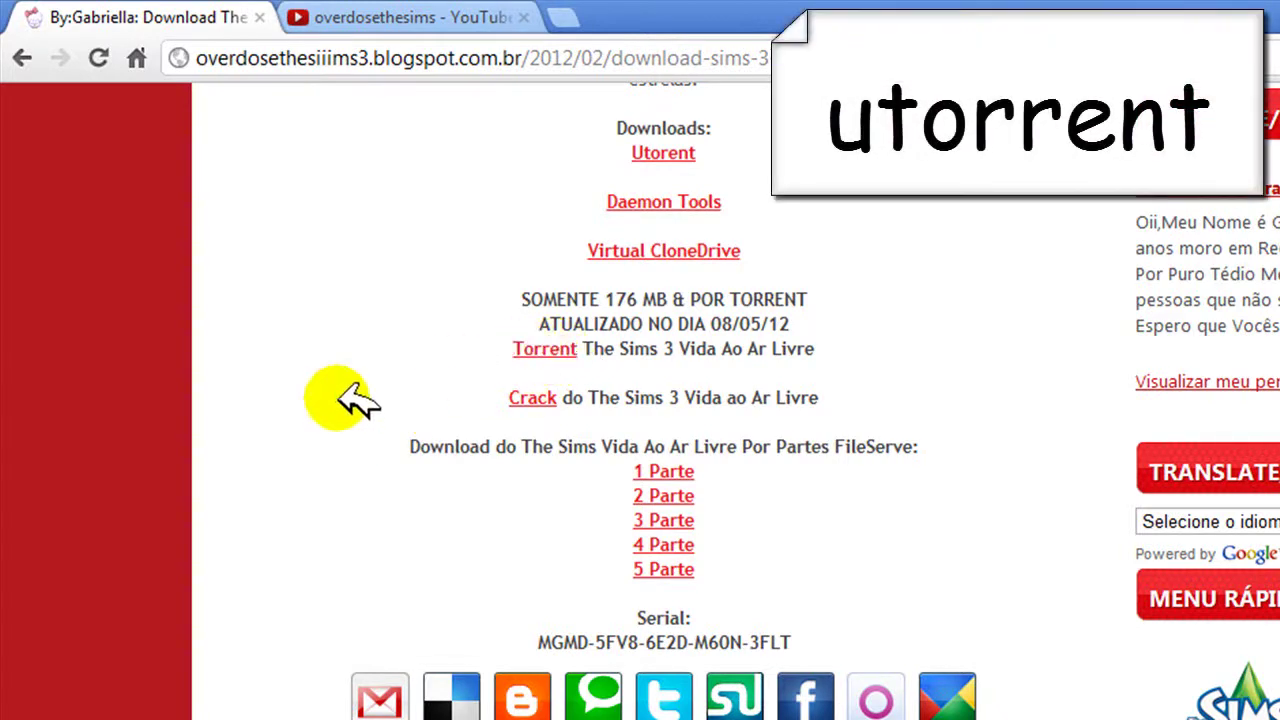
Open the Torrent link for The Sims 3 Vida Ao Ar Livre and copy the protected page's URL
click(556, 345)
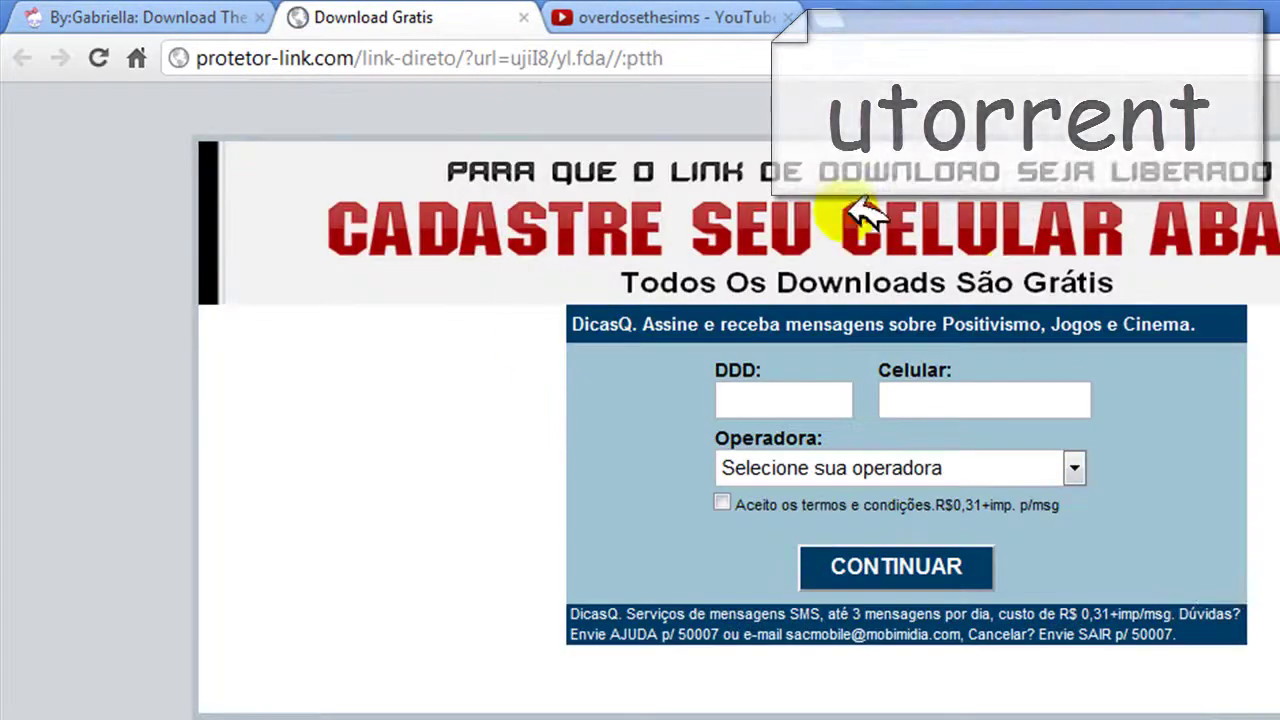
scroll(1100, 405, down, 3)
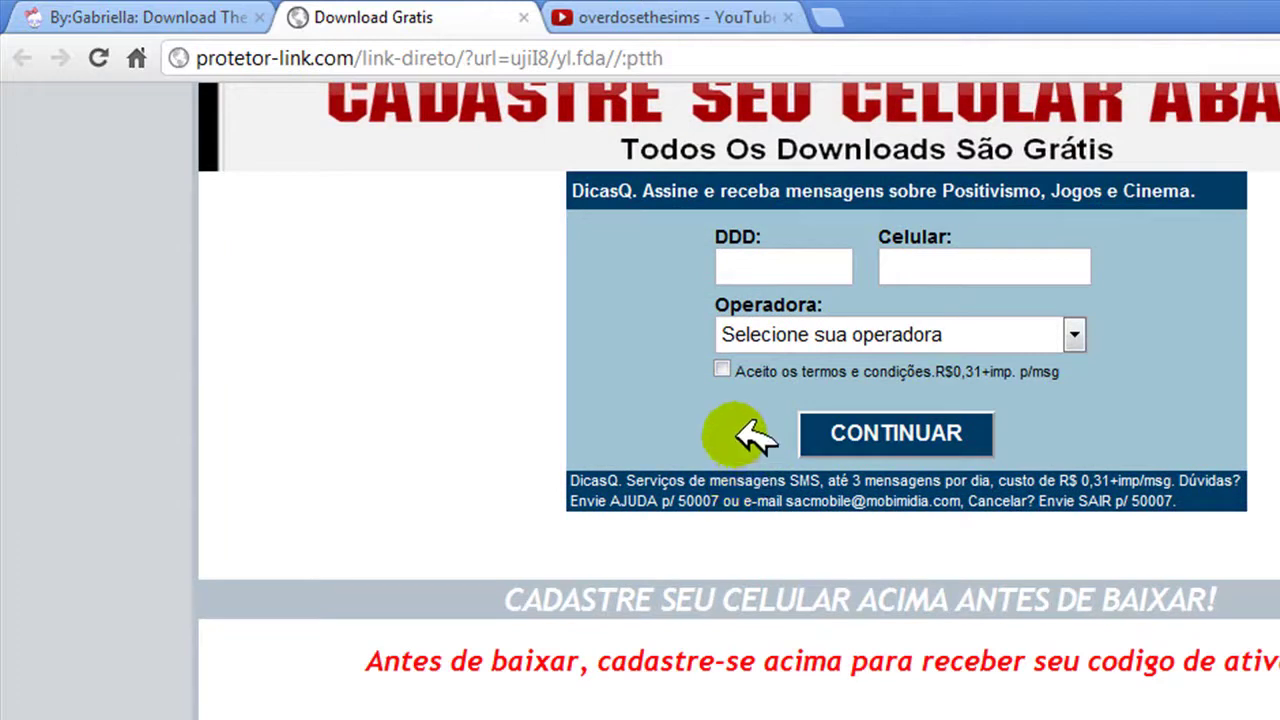
click(512, 58)
right_click(521, 58)
click(578, 143)
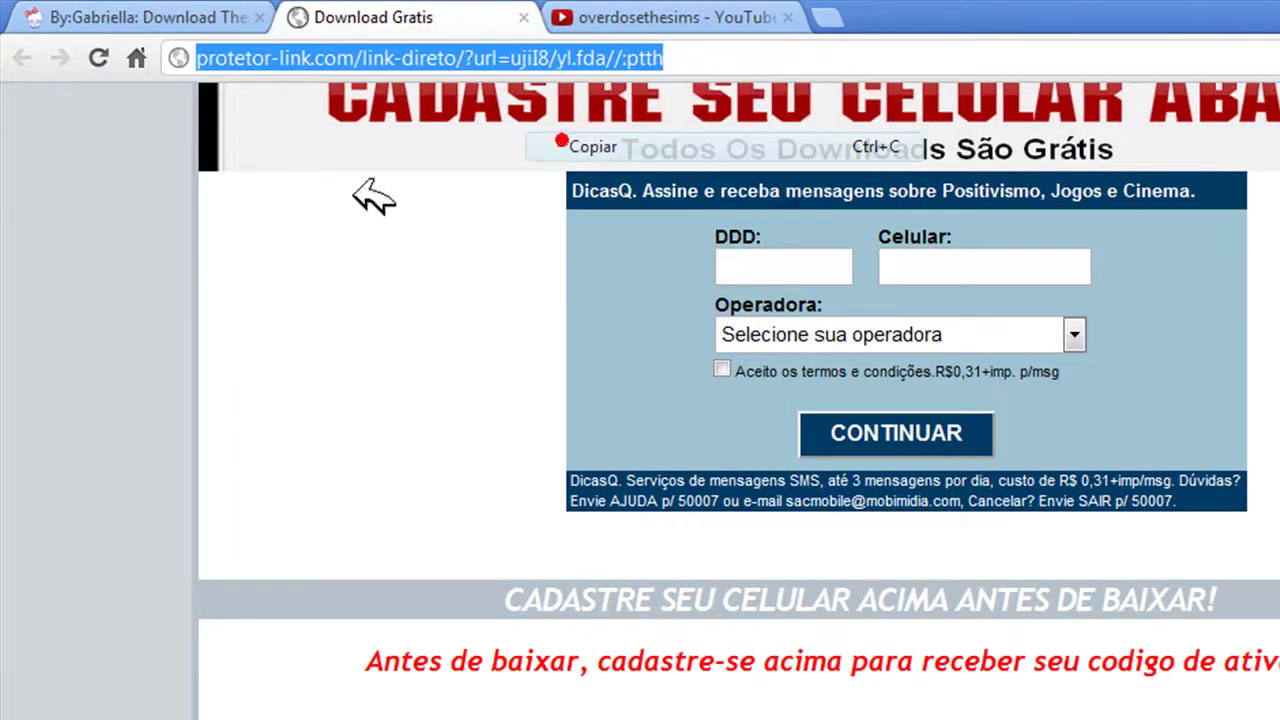
Go to desprotetor.com and unprotect the copied protetor-link.com URL
text(desprotetor.com)
key(Return)
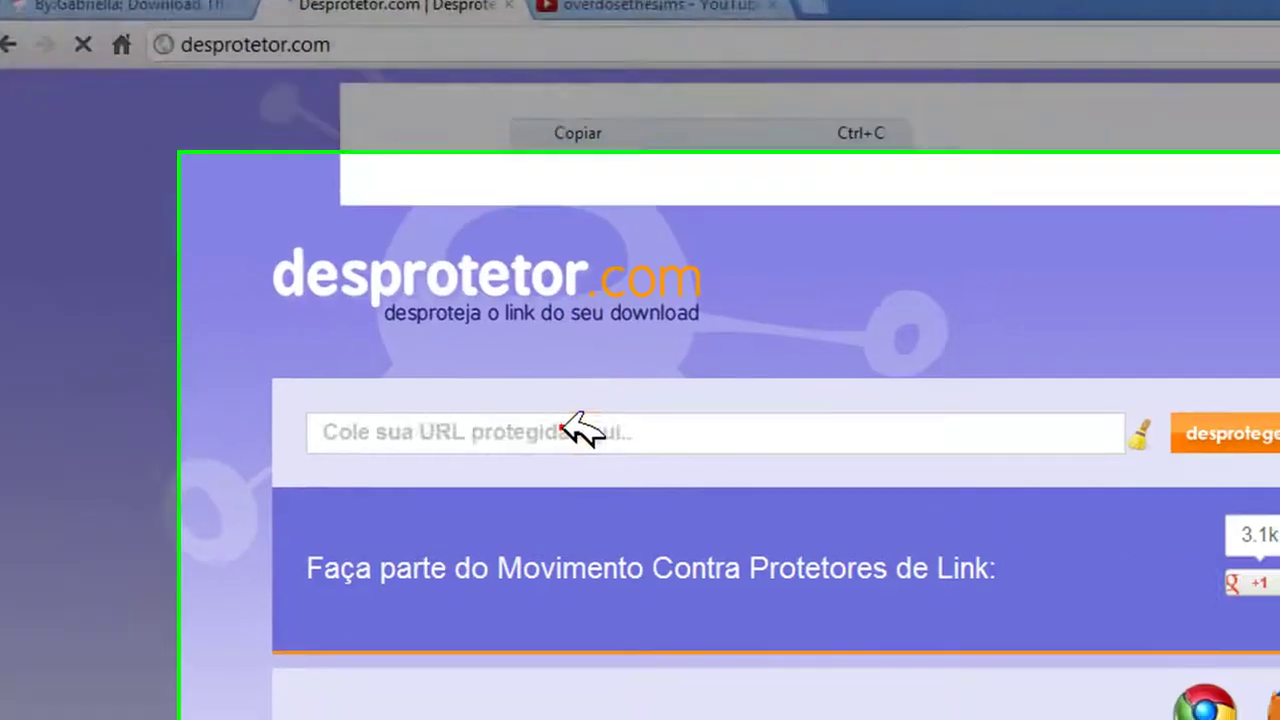
click(607, 447)
text(http://protetor-link.com/link-direto/?url=ujil8/yl.fda//:ptth)
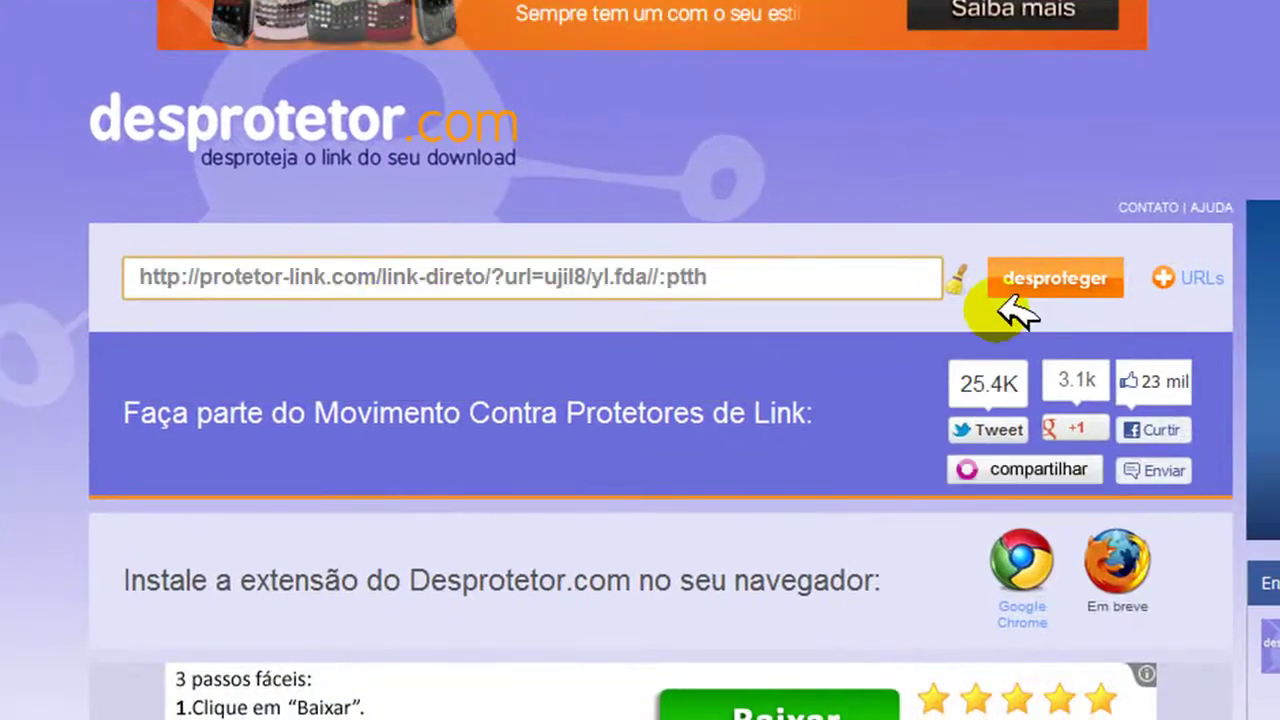
click(1063, 283)
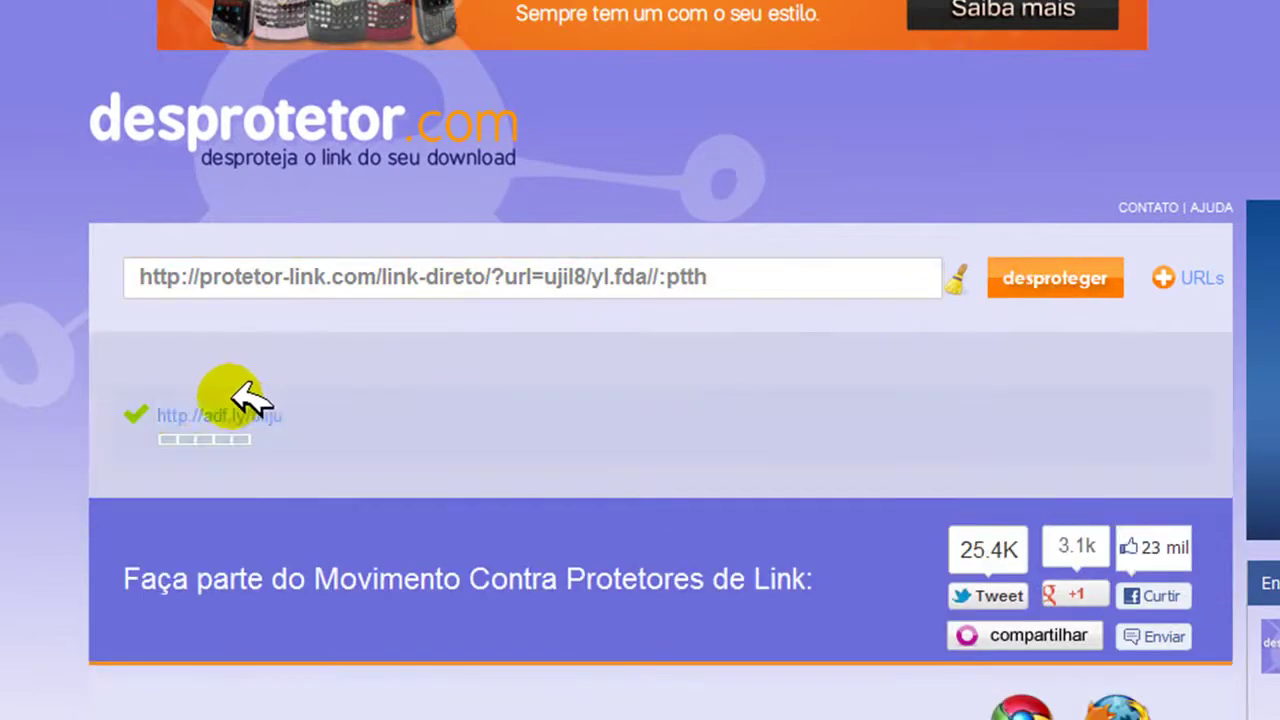
Open the unprotected adf.ly link, skip its advertisement, and start the torrent file download on 4shared
click(255, 412)
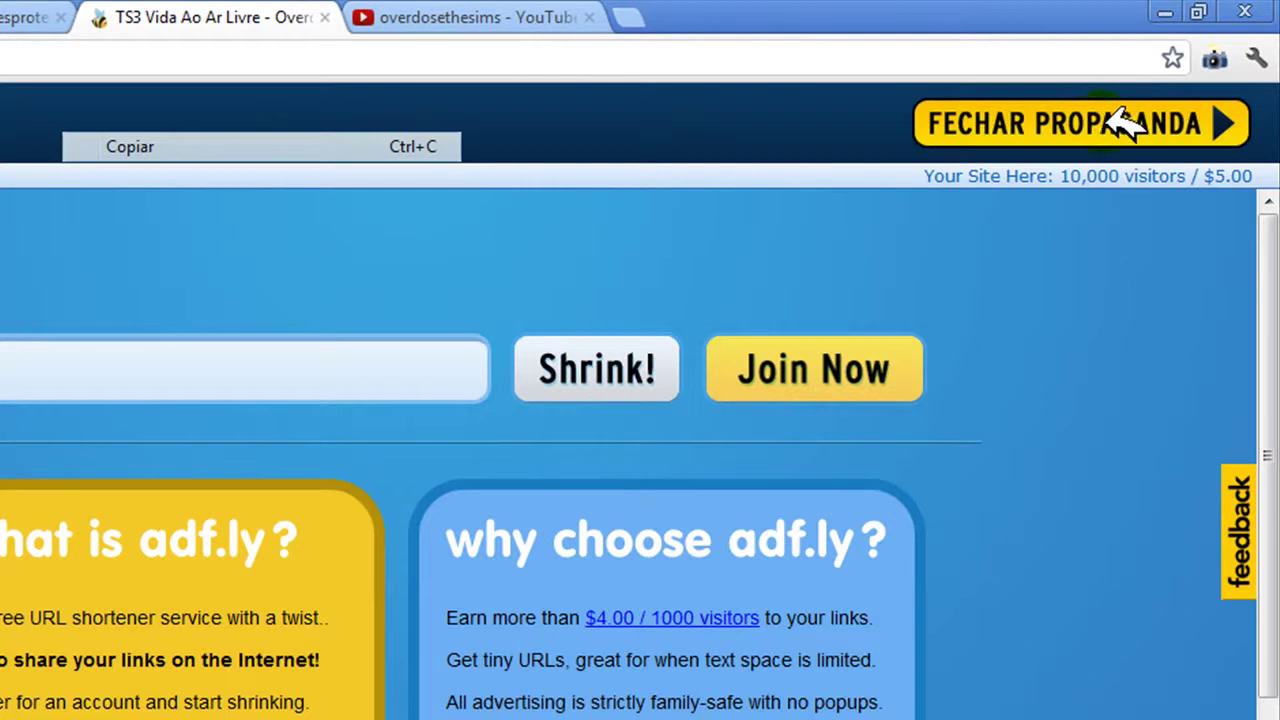
click(1127, 122)
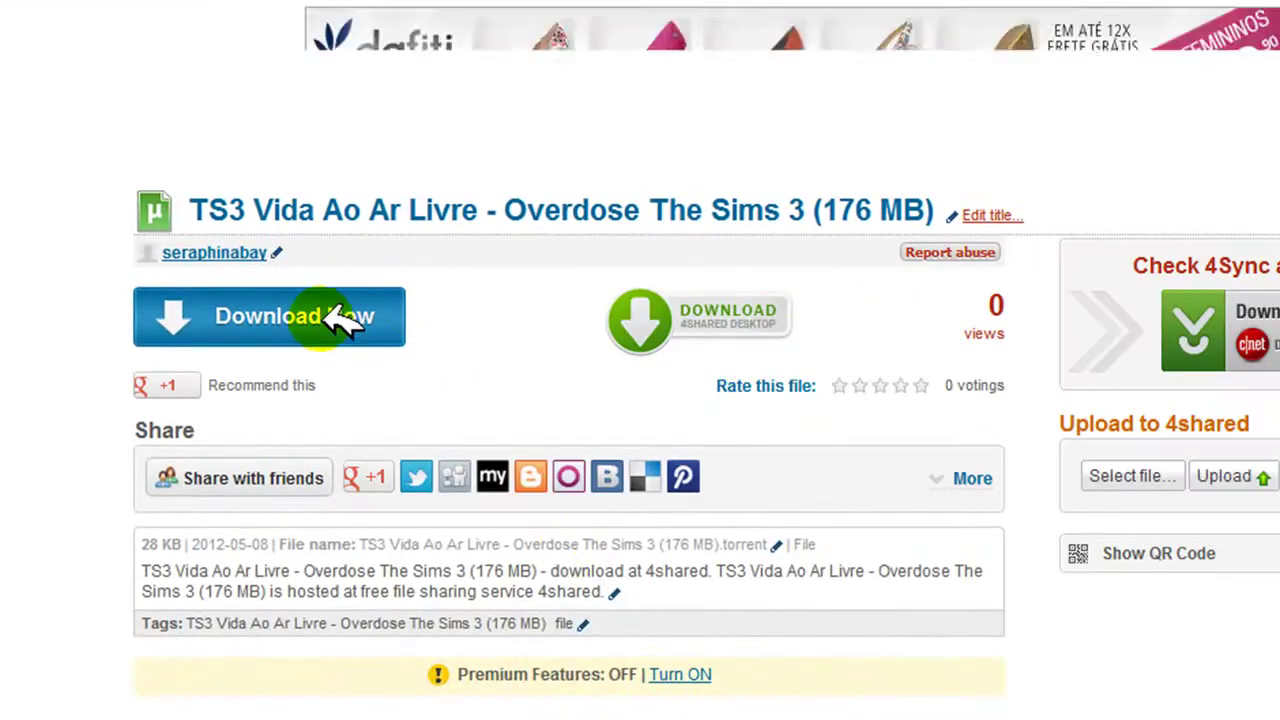
click(337, 320)
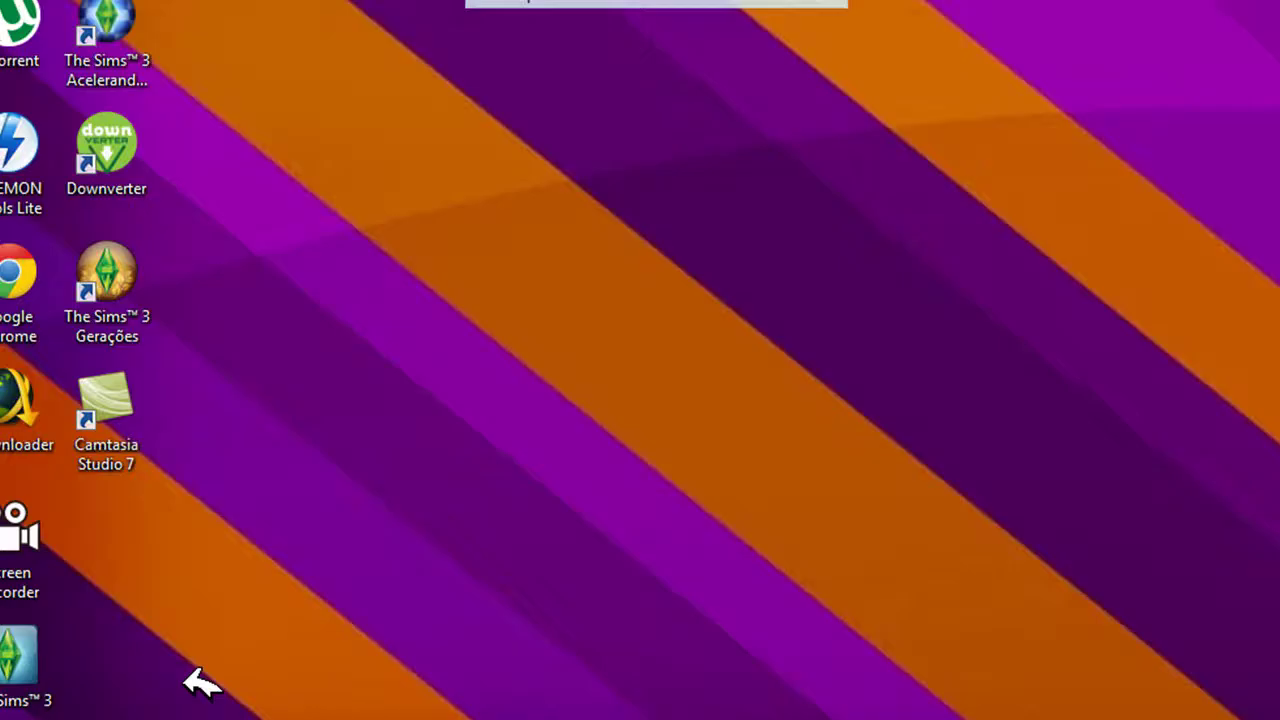
Open the Vida Ao Ar Livre folder inside Documents, The Sims 3 + Expansões, Compactados!! in the file explorer
key(super)
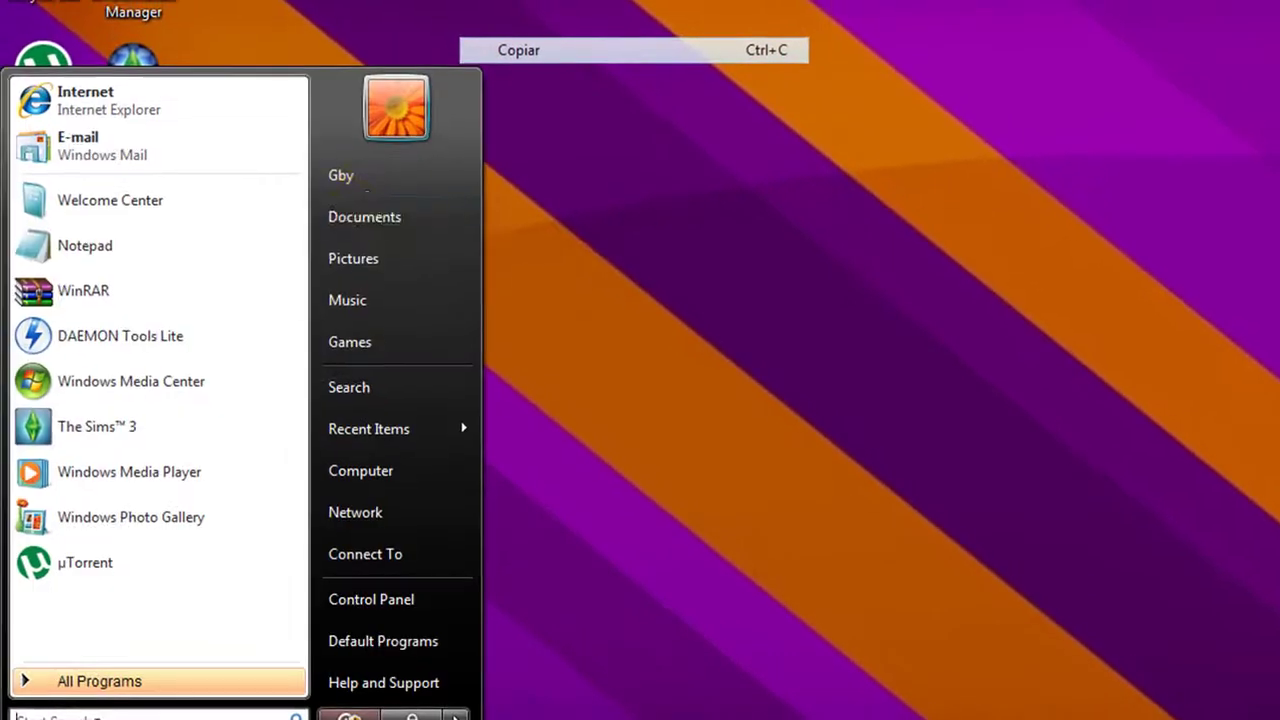
click(360, 175)
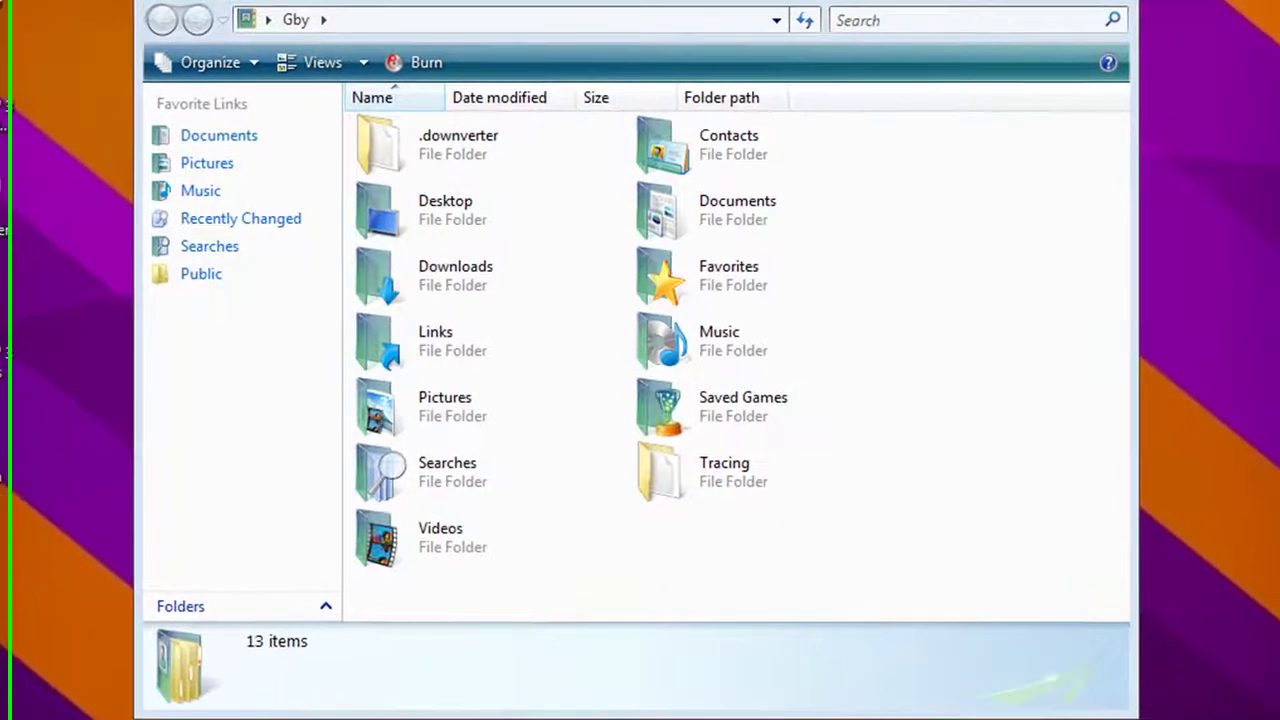
double_click(677, 196)
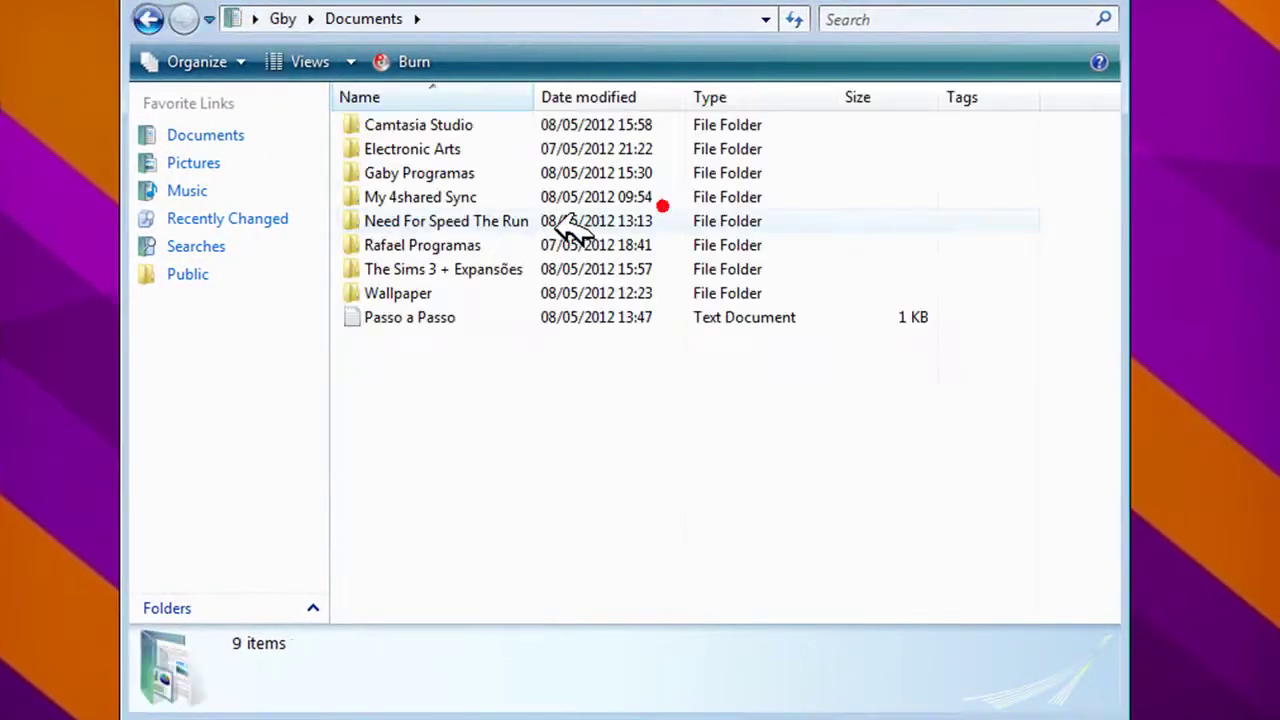
double_click(425, 262)
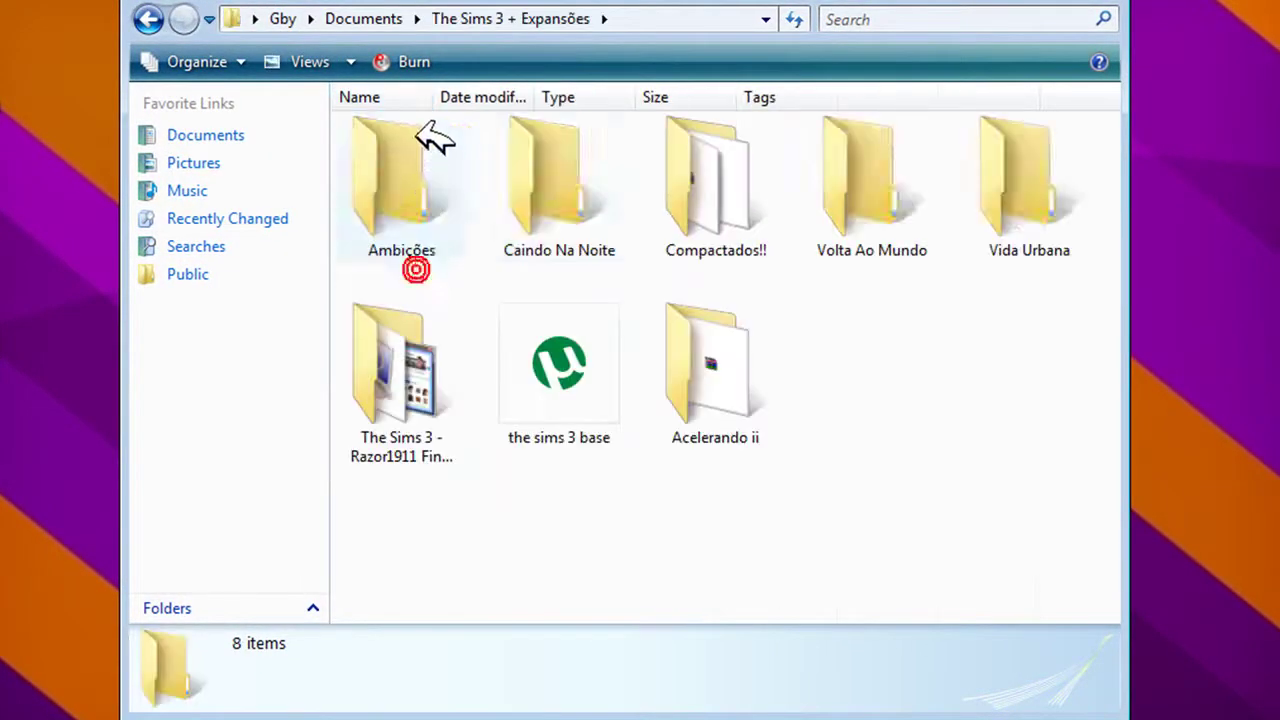
double_click(735, 192)
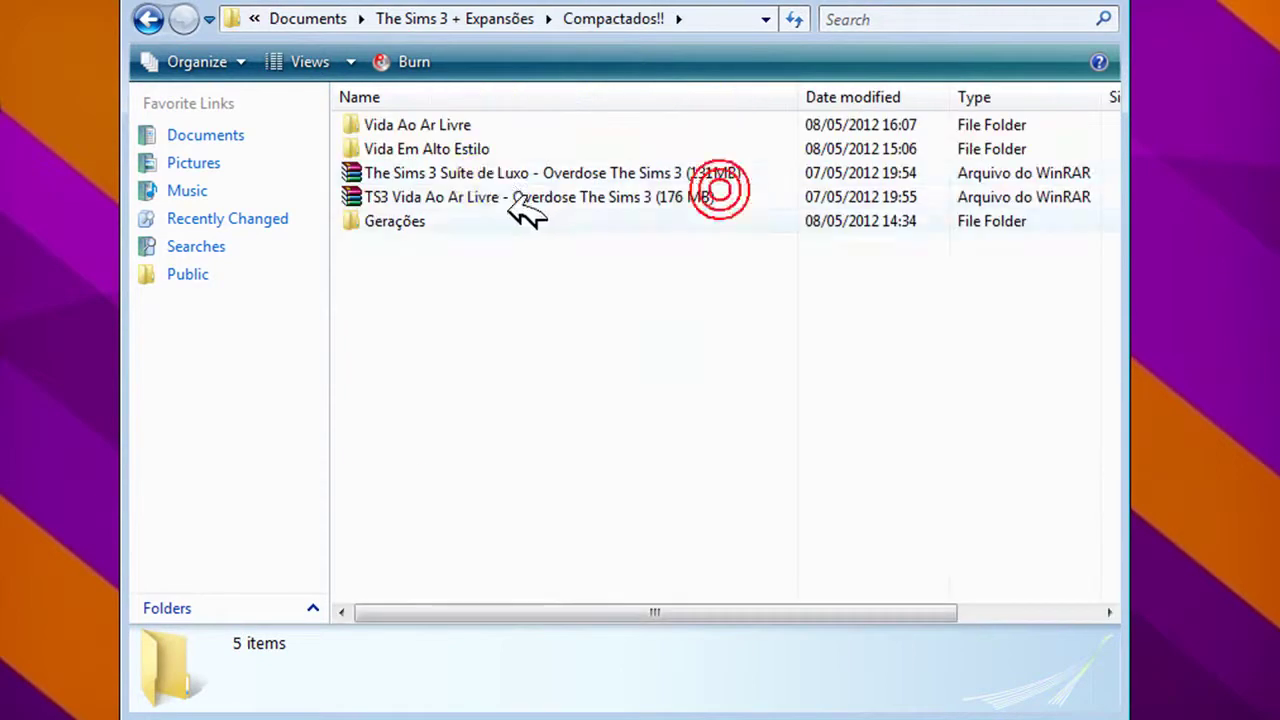
drag(455, 197, 468, 125)
double_click(470, 128)
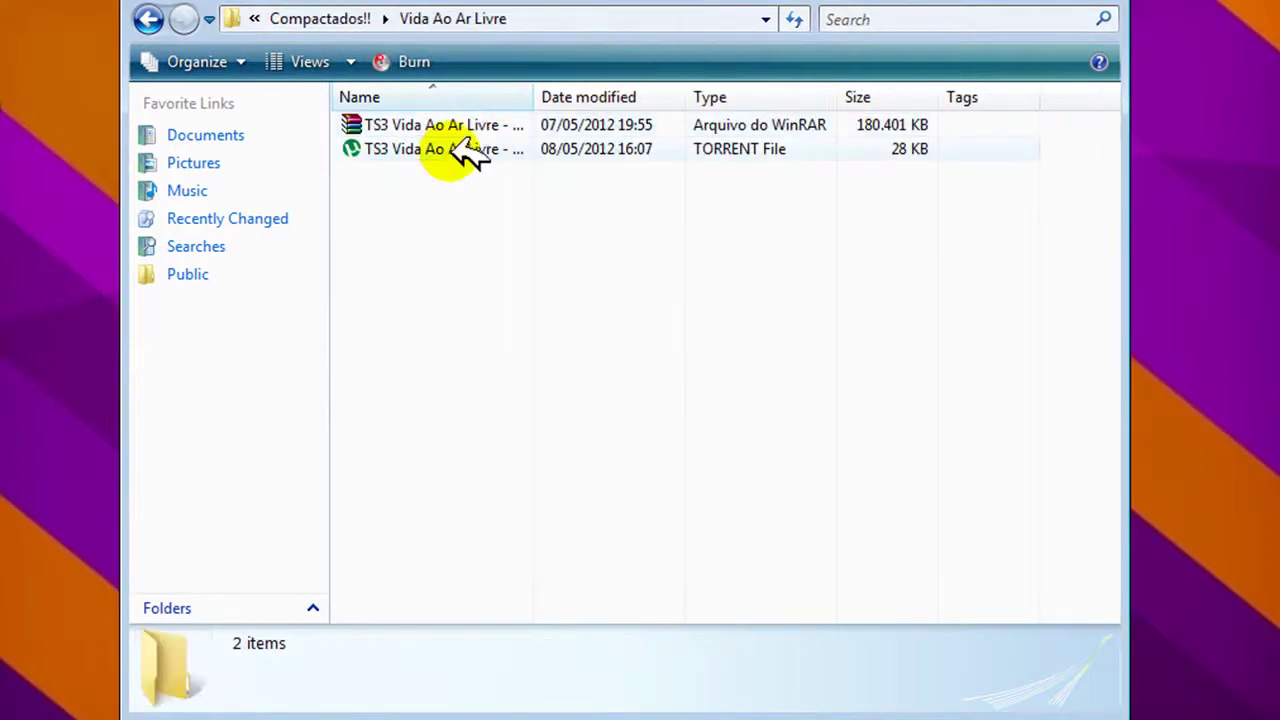
Show the folder's files as icons and open the TS3 Vida Ao Ar Livre torrent file in µTorrent
click(352, 55)
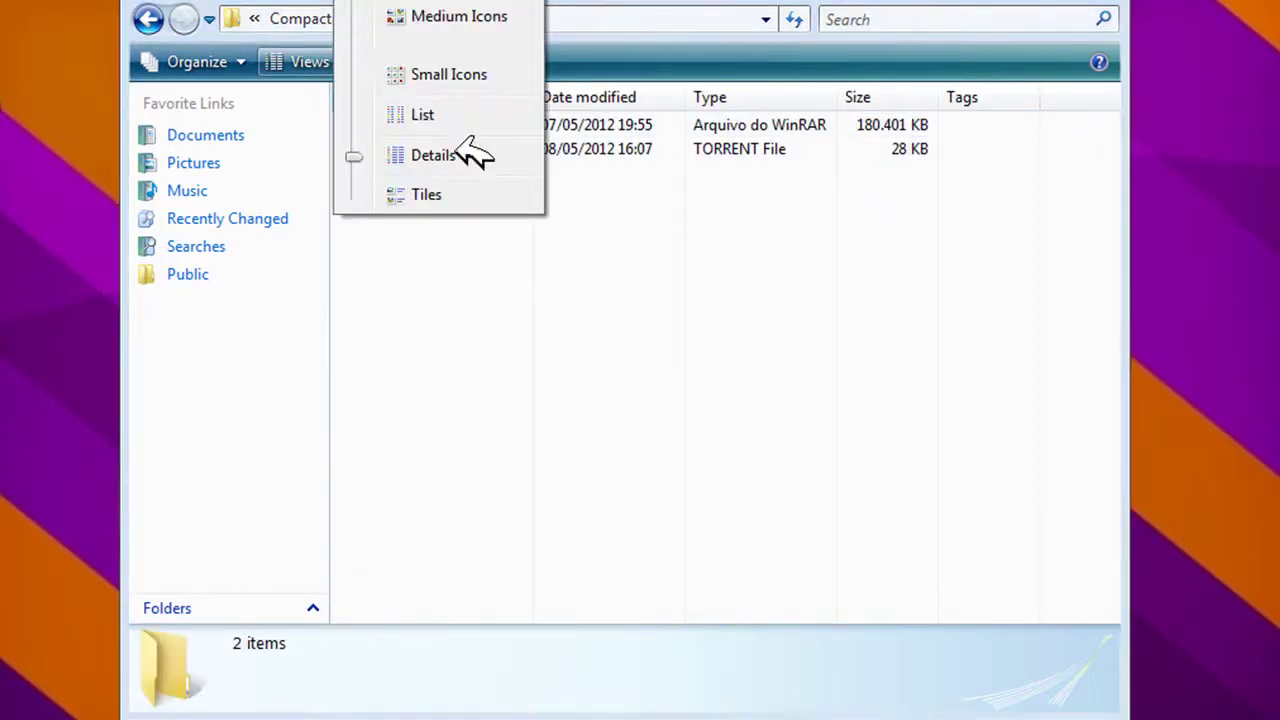
click(459, 14)
drag(686, 337, 565, 150)
drag(659, 437, 578, 196)
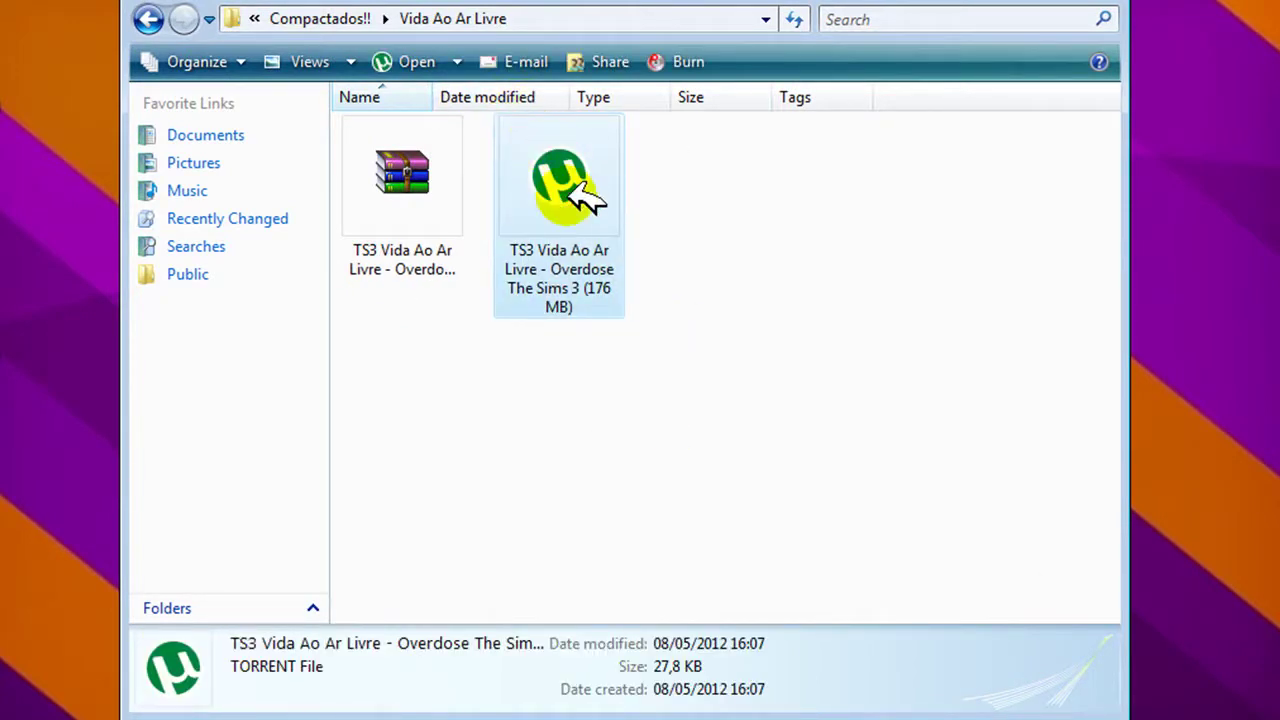
double_click(584, 196)
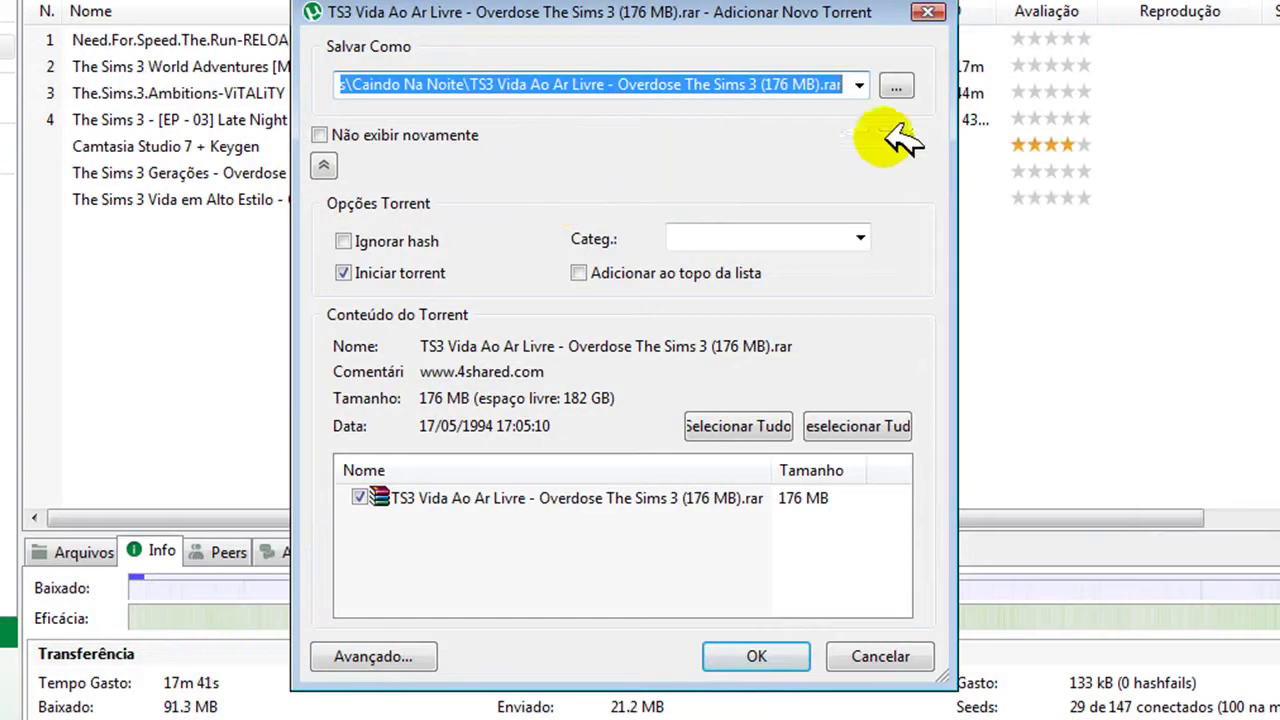
Set the torrent's save location to Documents\The Sims 3 + Expansões\Compactados!!\Vida Ao Ar Livre and add the torrent
click(895, 85)
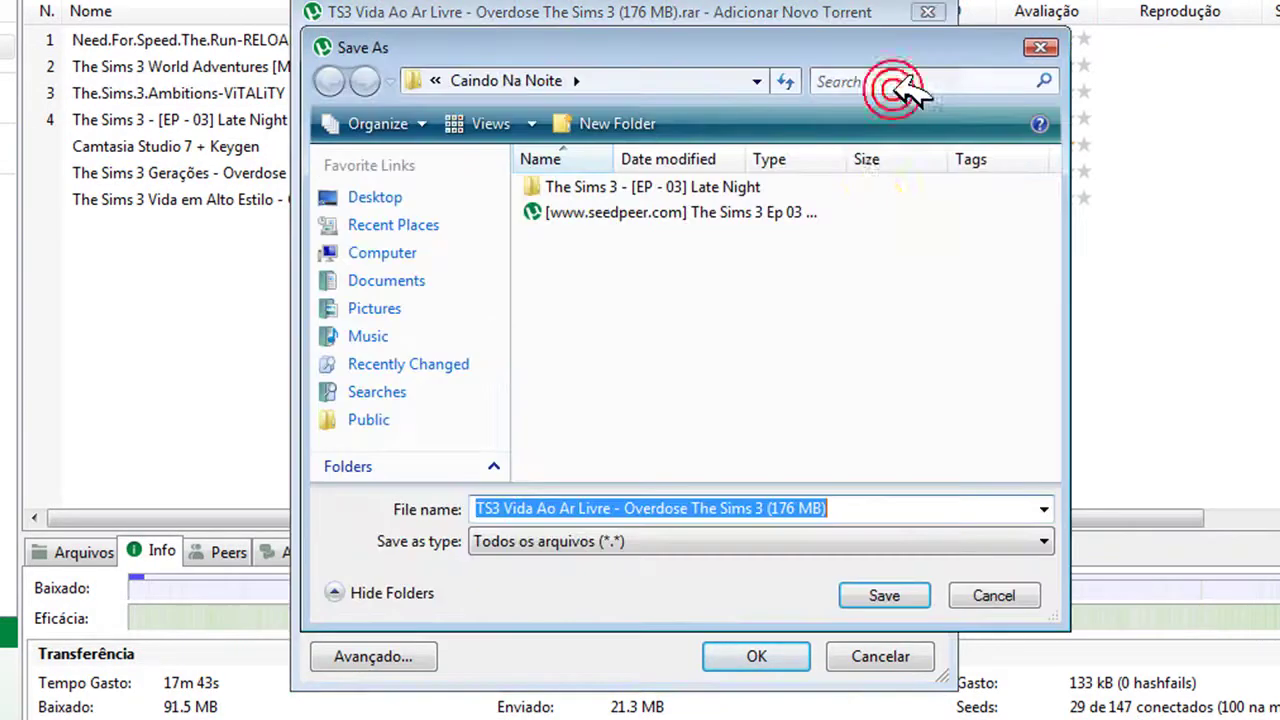
click(470, 283)
click(643, 342)
double_click(645, 342)
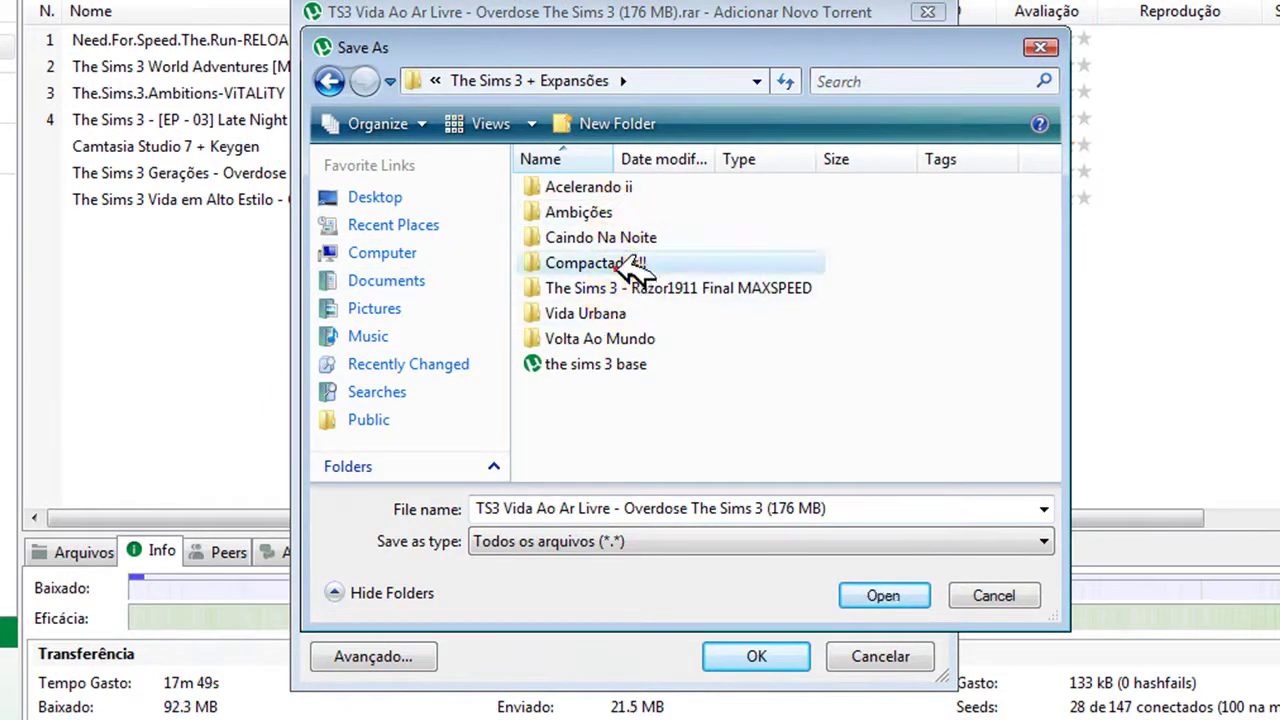
double_click(632, 263)
double_click(630, 213)
click(842, 590)
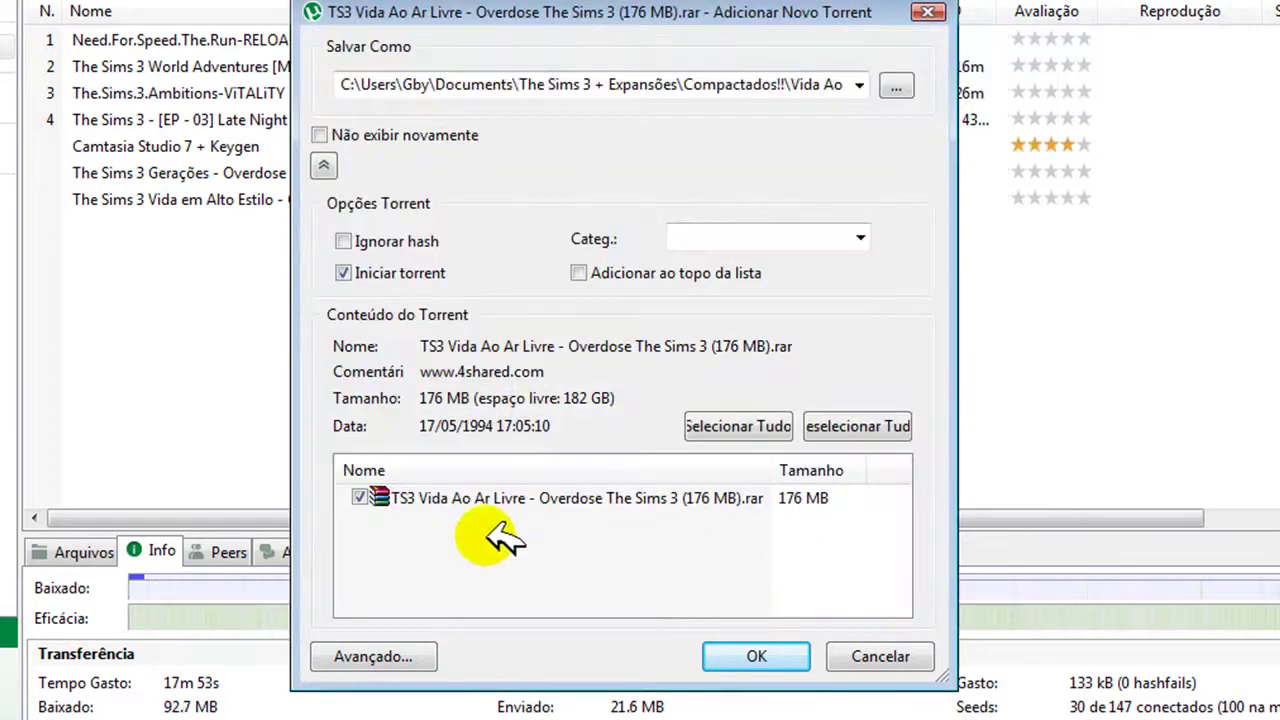
click(756, 652)
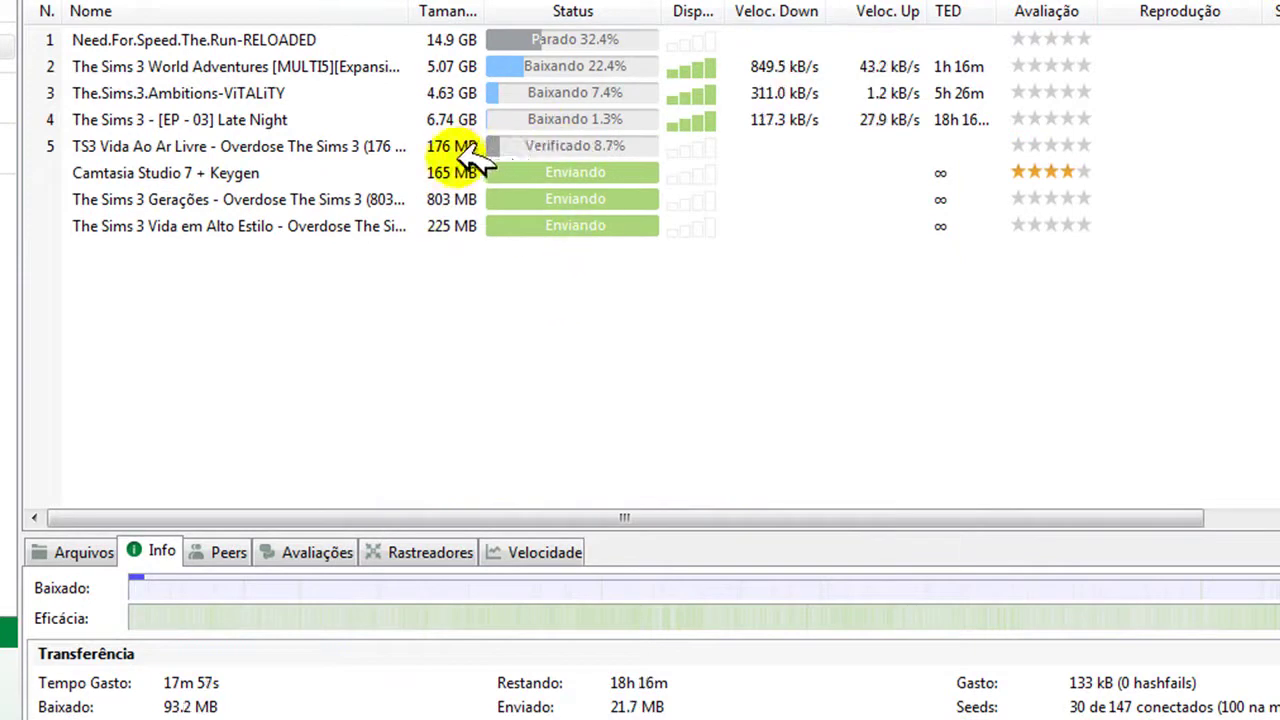
Check the TS3 Vida Ao Ar Livre torrent's progress and open the folder containing its downloaded file
click(552, 148)
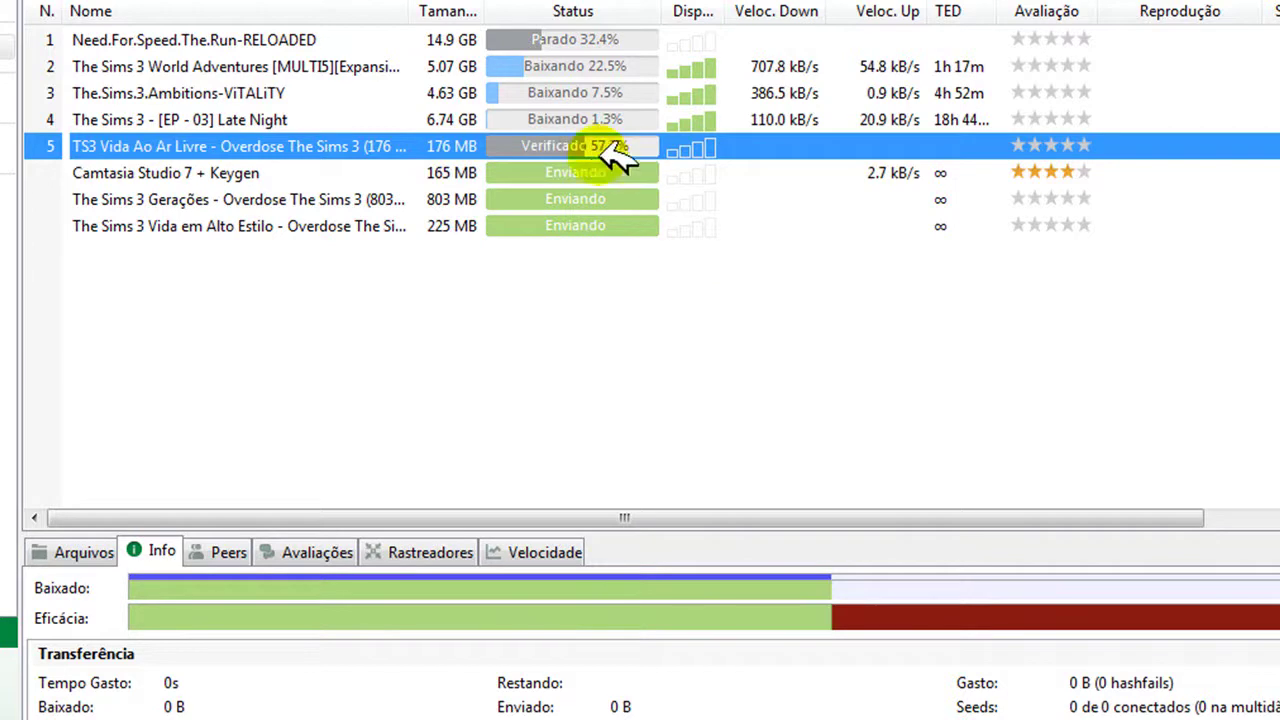
click(650, 425)
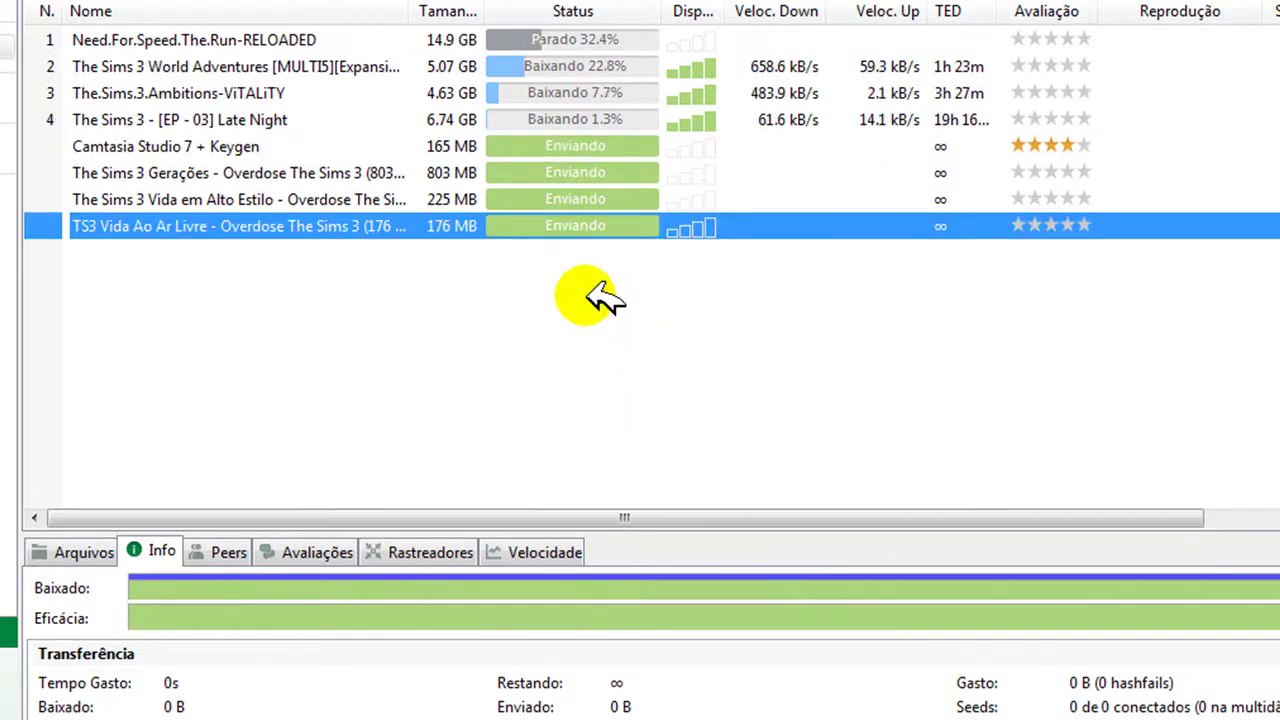
double_click(588, 230)
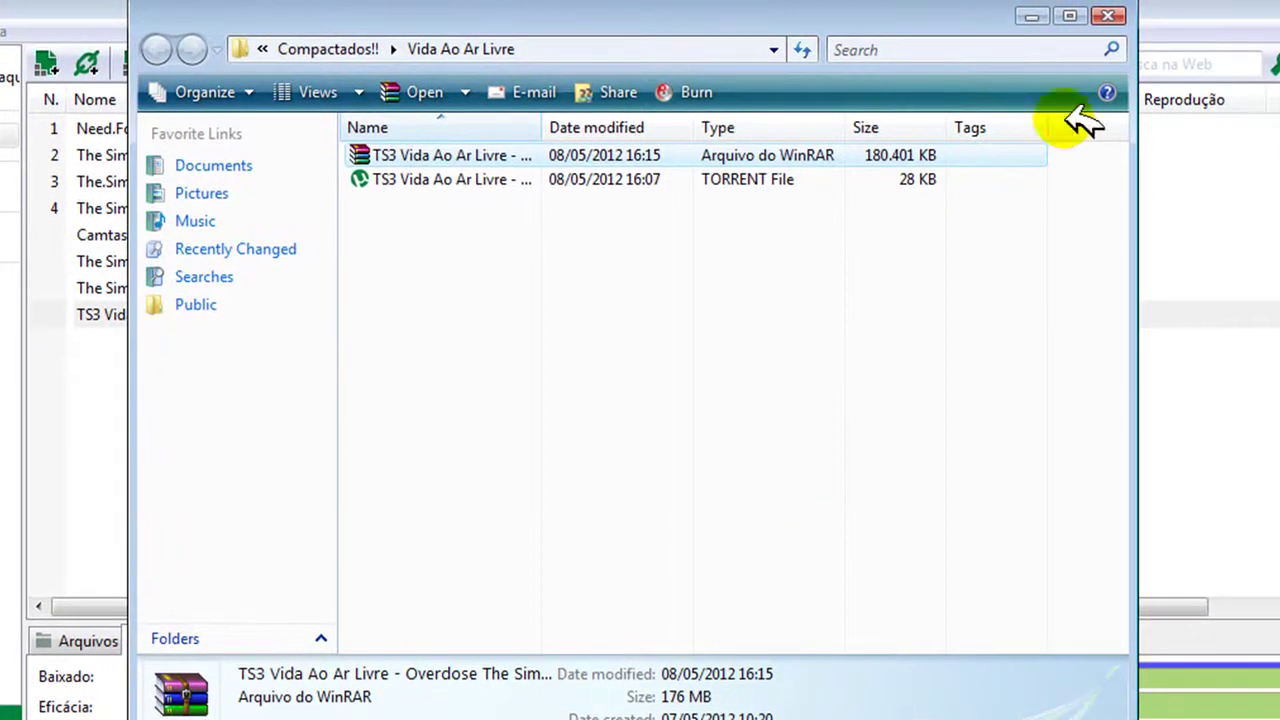
Extract the TS3 Vida Ao Ar Livre archive directly into its current folder
click(1108, 15)
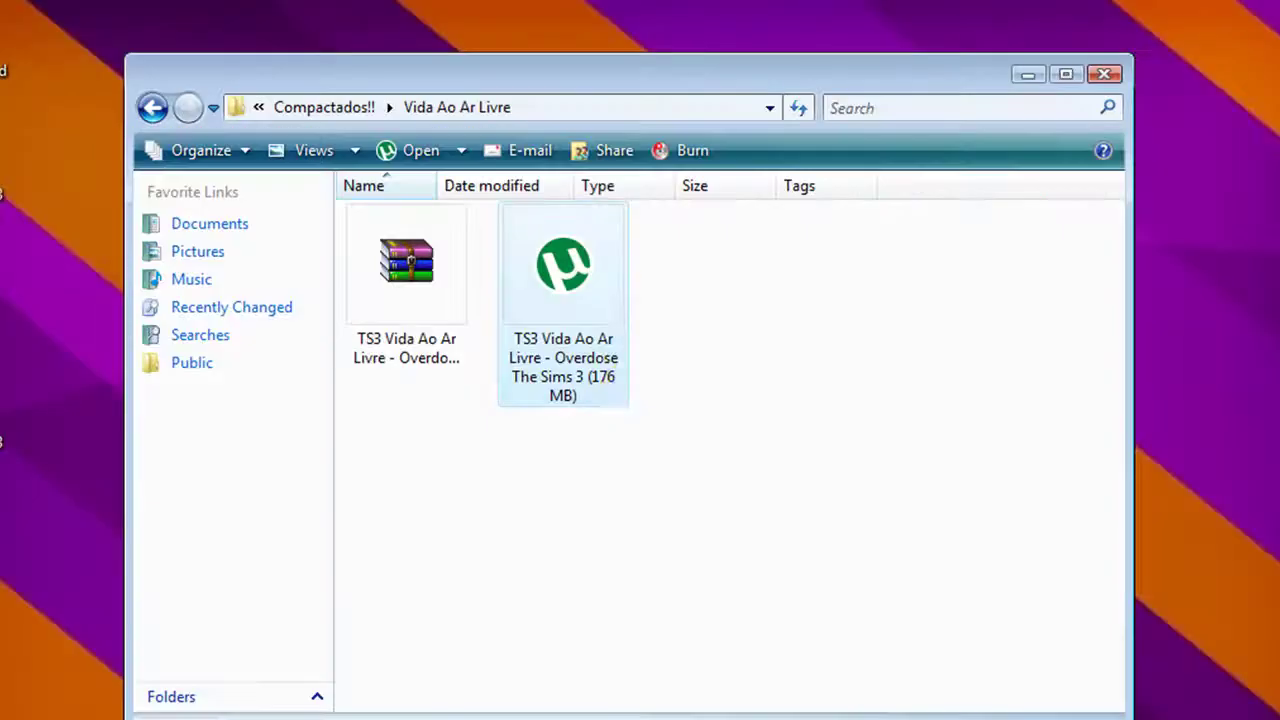
click(580, 315)
click(438, 300)
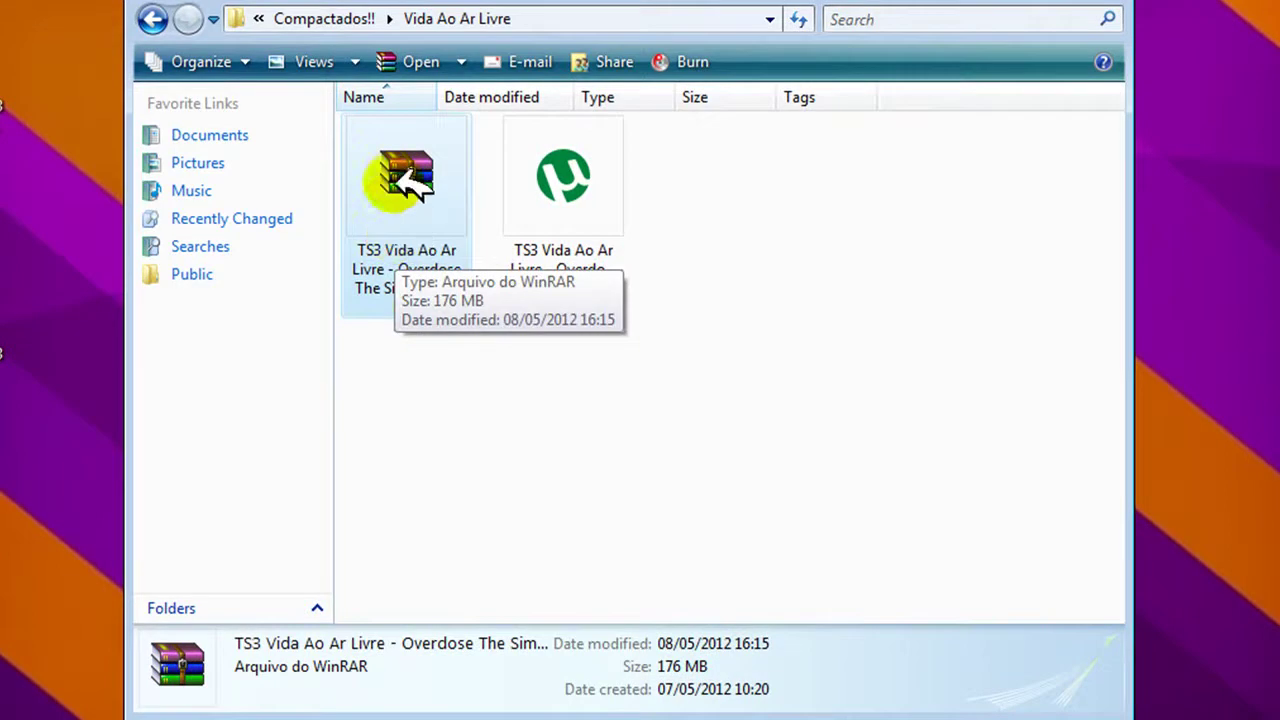
right_click(405, 178)
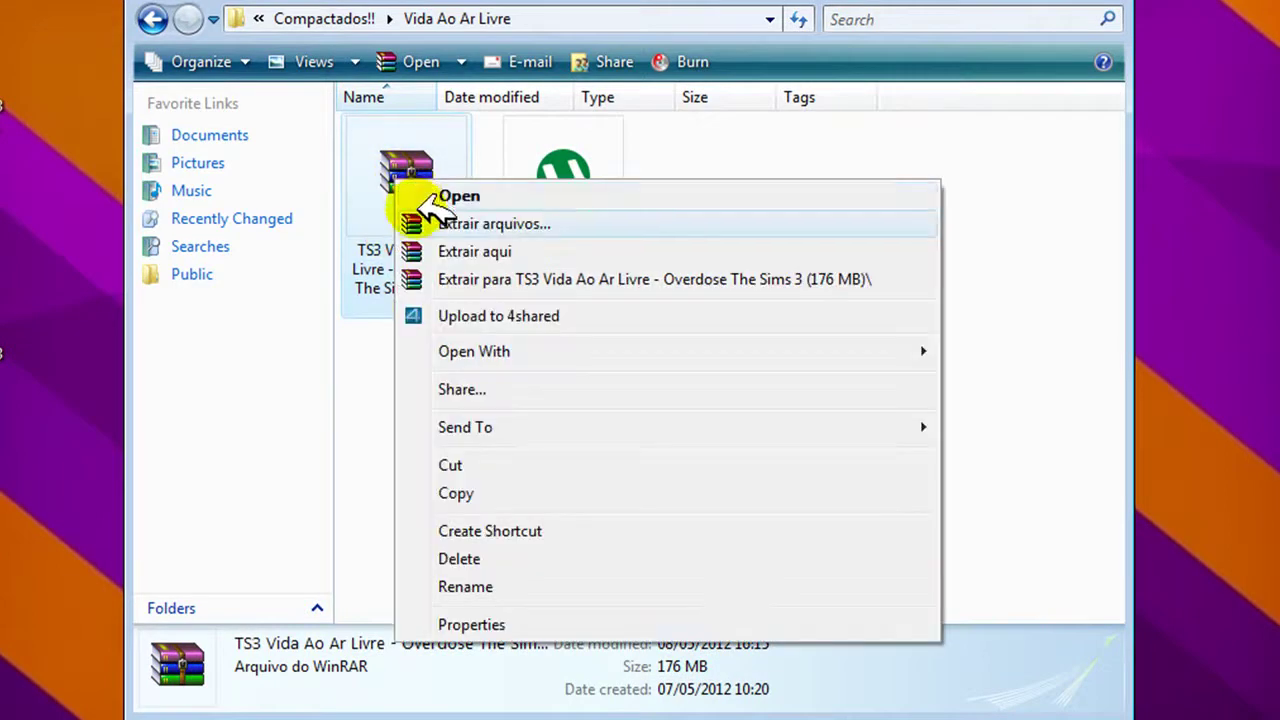
click(435, 250)
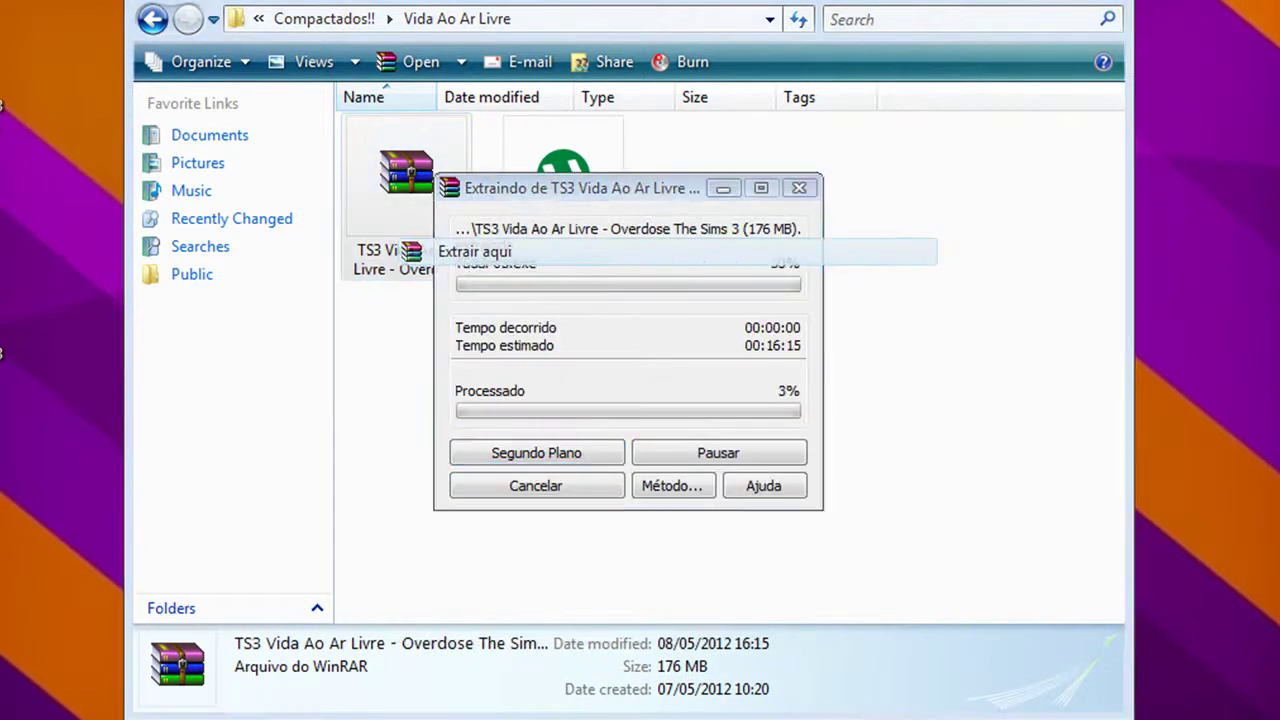
drag(648, 185, 1055, 67)
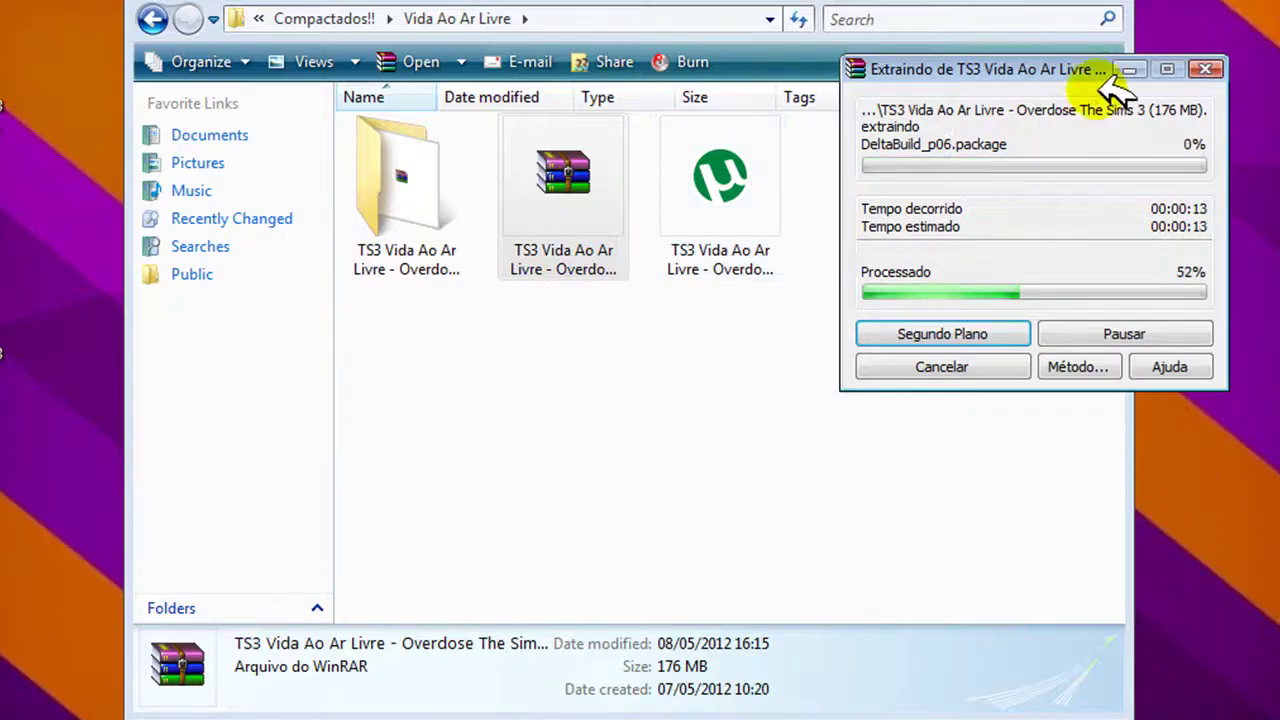
drag(1100, 75, 1098, 16)
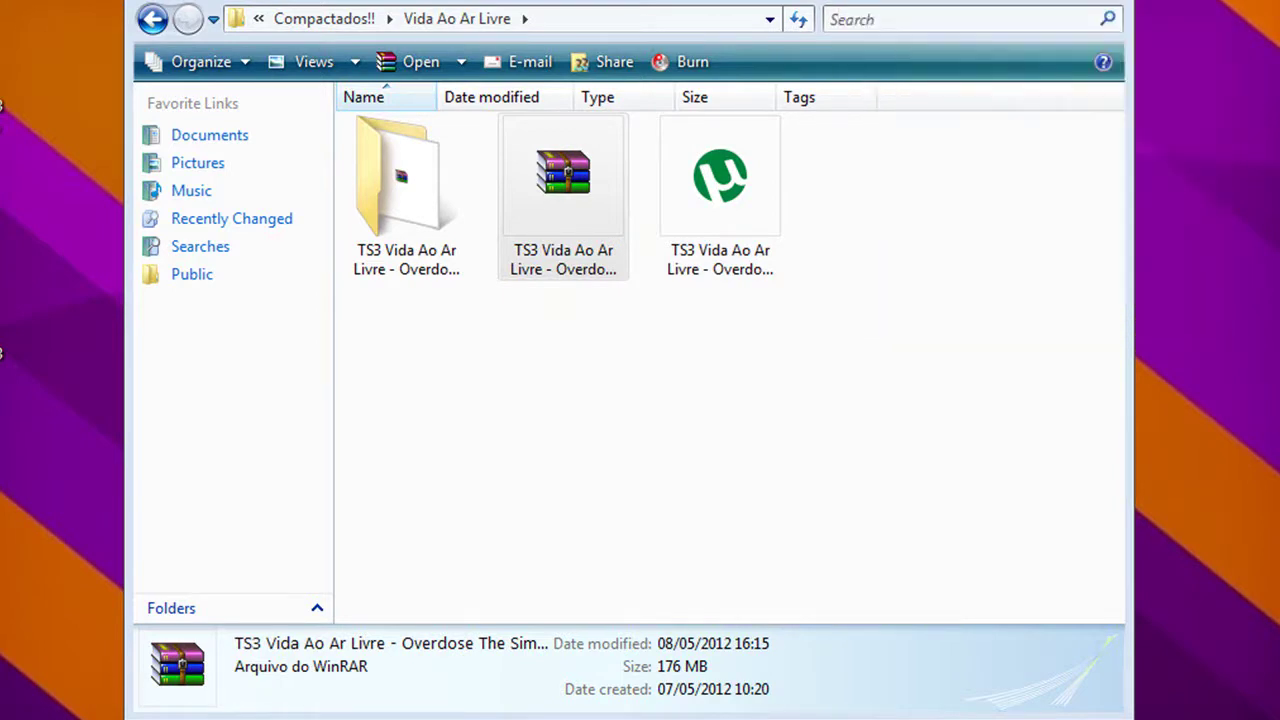
Open the extracted TS3 Vida Ao Ar Livre folder, show its files as icons and inspect the Mini Imagem archive's contents
double_click(458, 200)
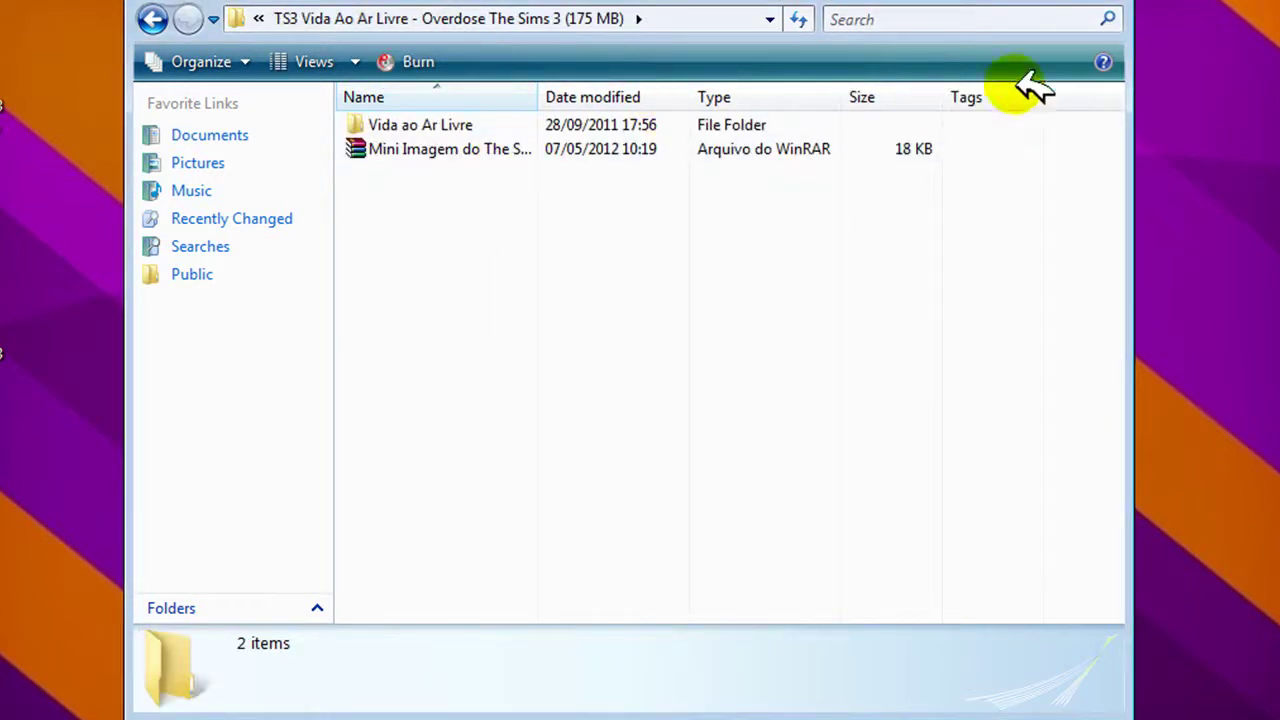
click(362, 62)
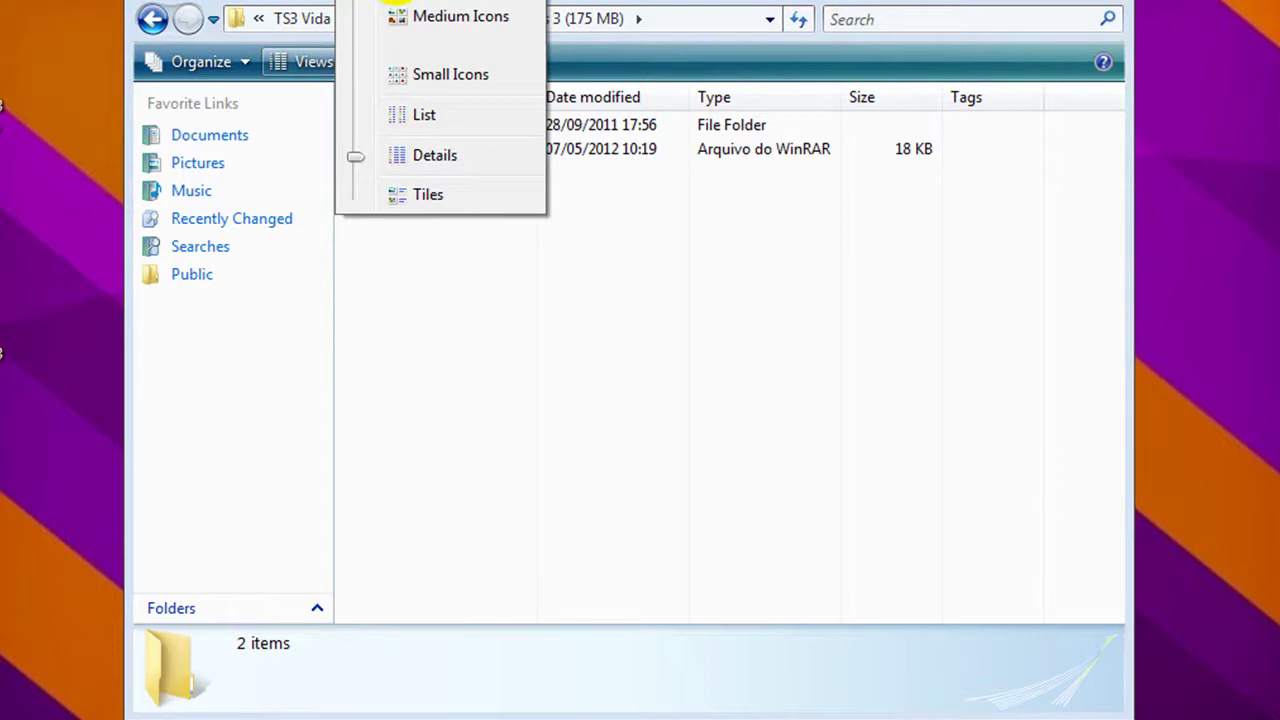
click(440, 12)
double_click(604, 222)
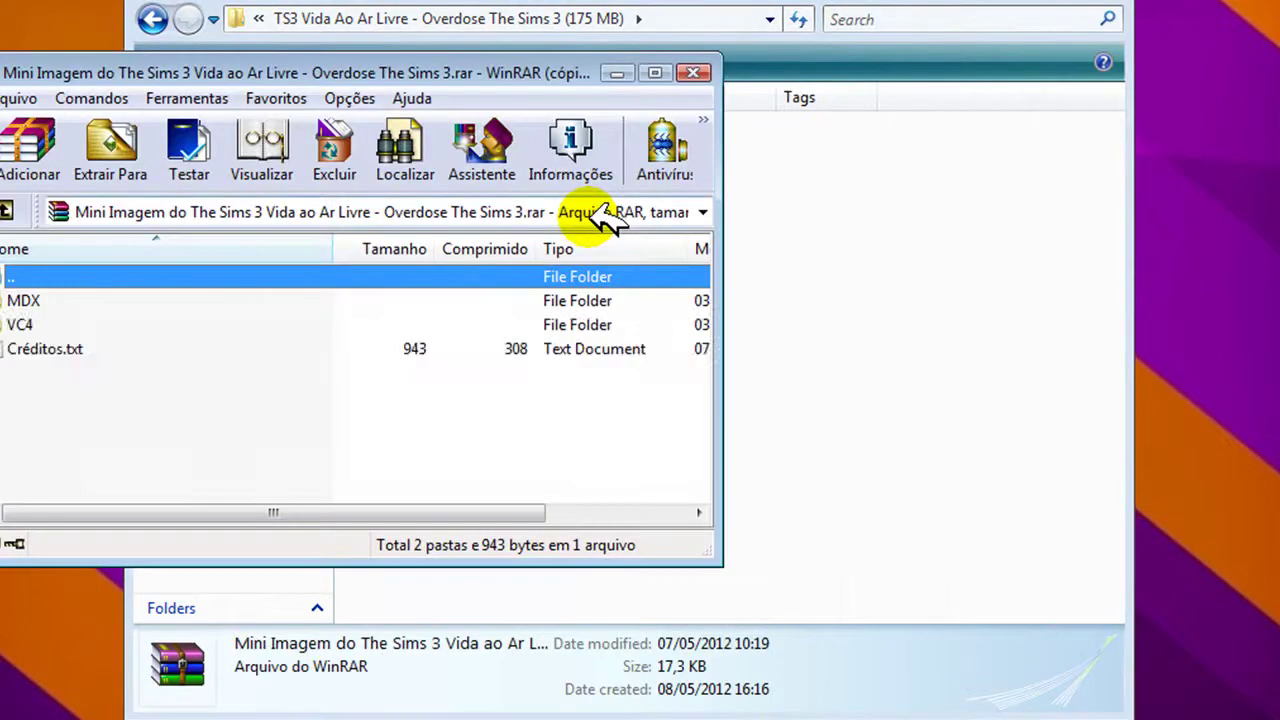
click(693, 73)
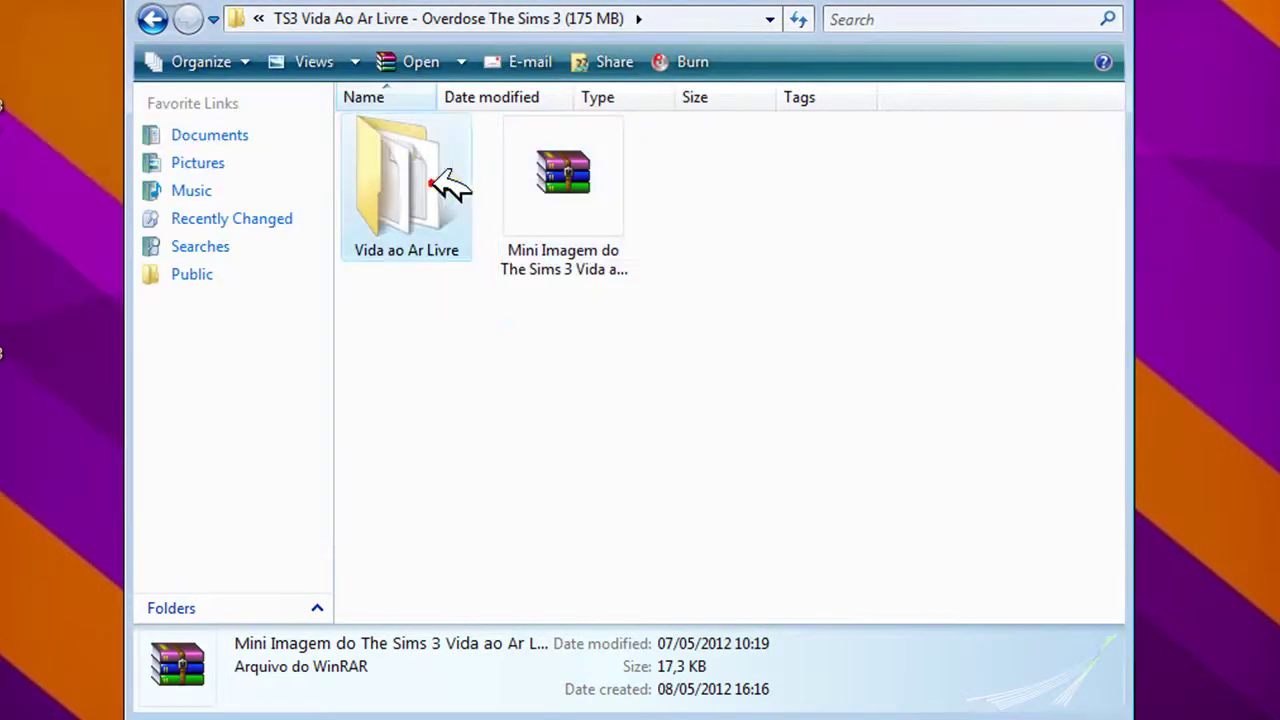
Run Sims3SP03Setup from the Vida ao Ar Livre folder and accept the end-user licence agreement
click(434, 178)
double_click(430, 183)
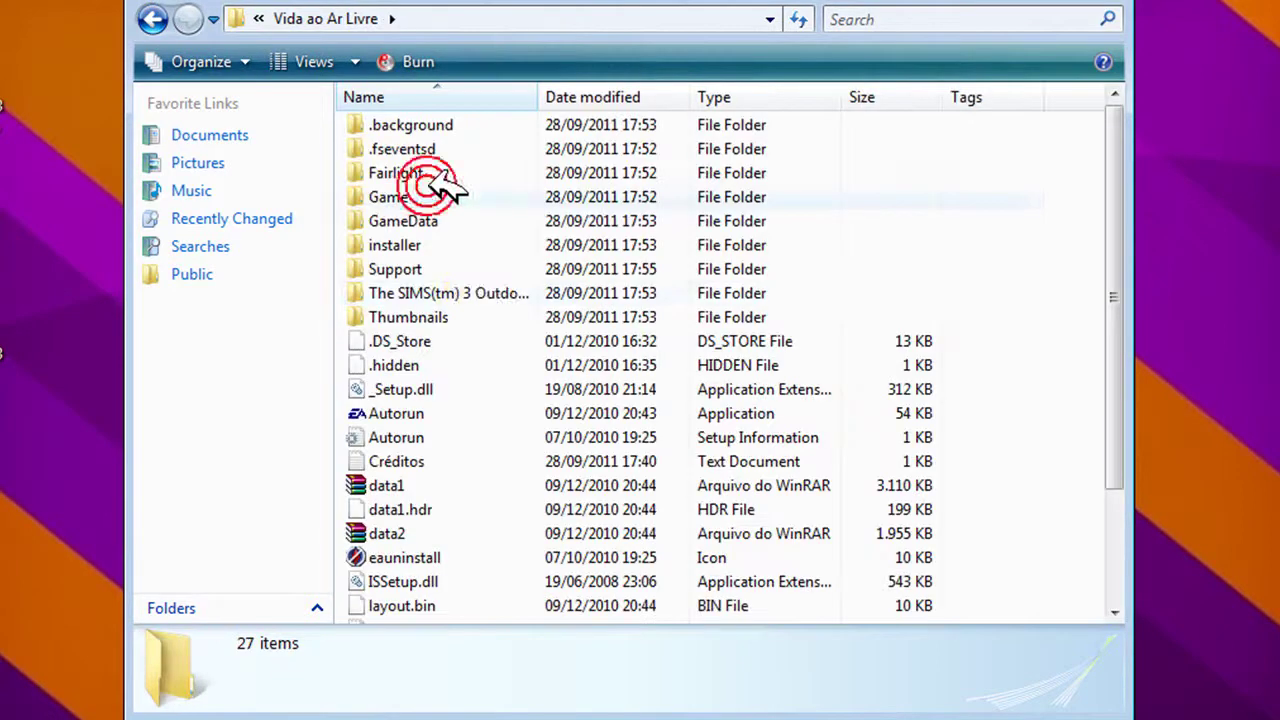
scroll(447, 418, down, 2)
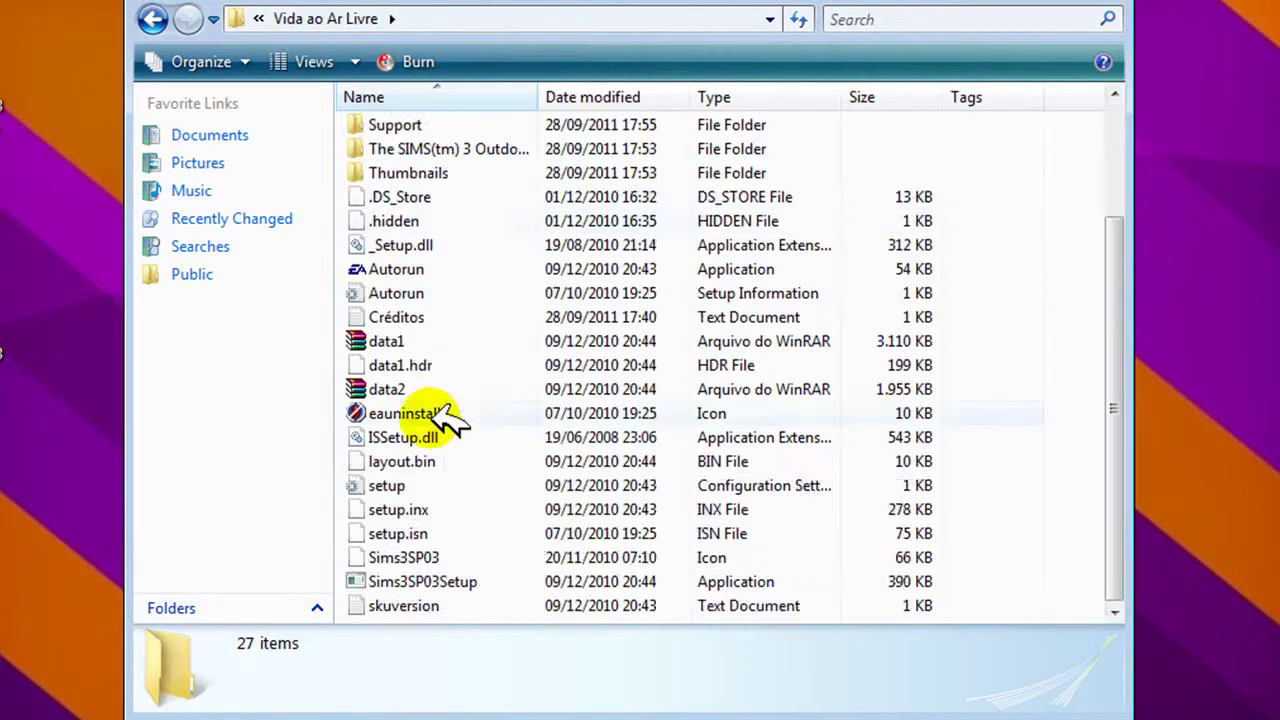
click(447, 582)
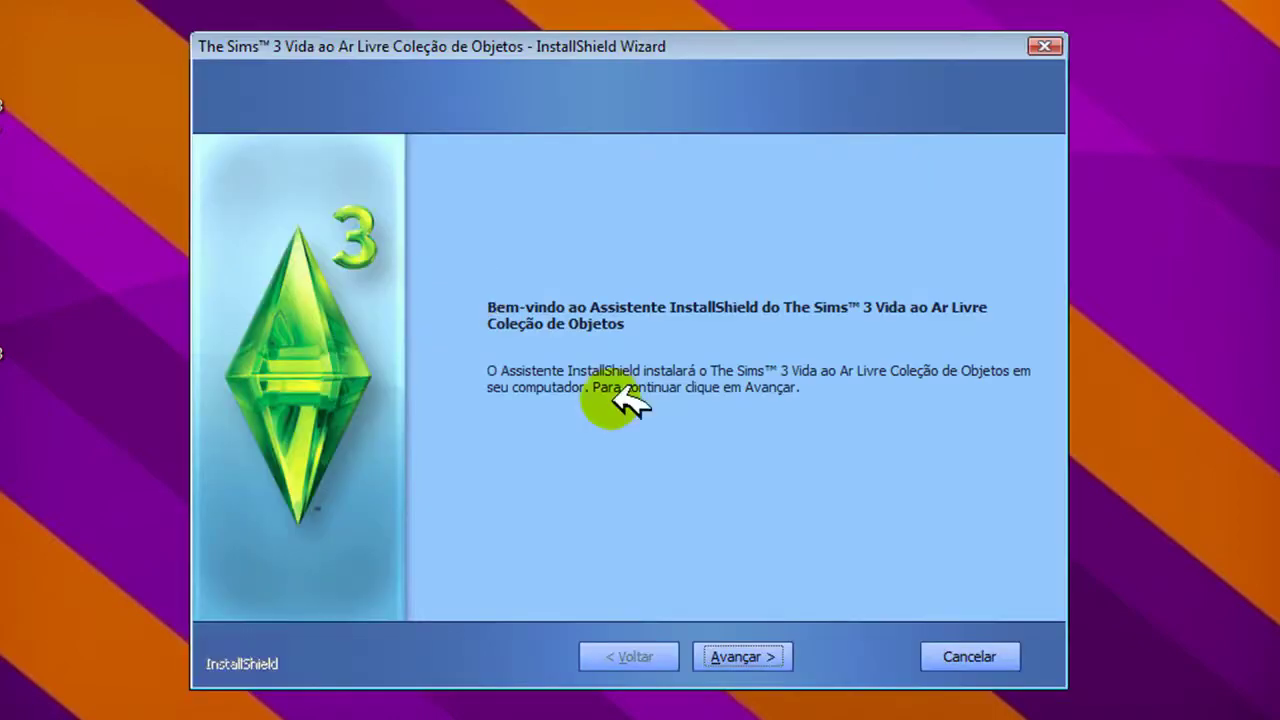
click(745, 657)
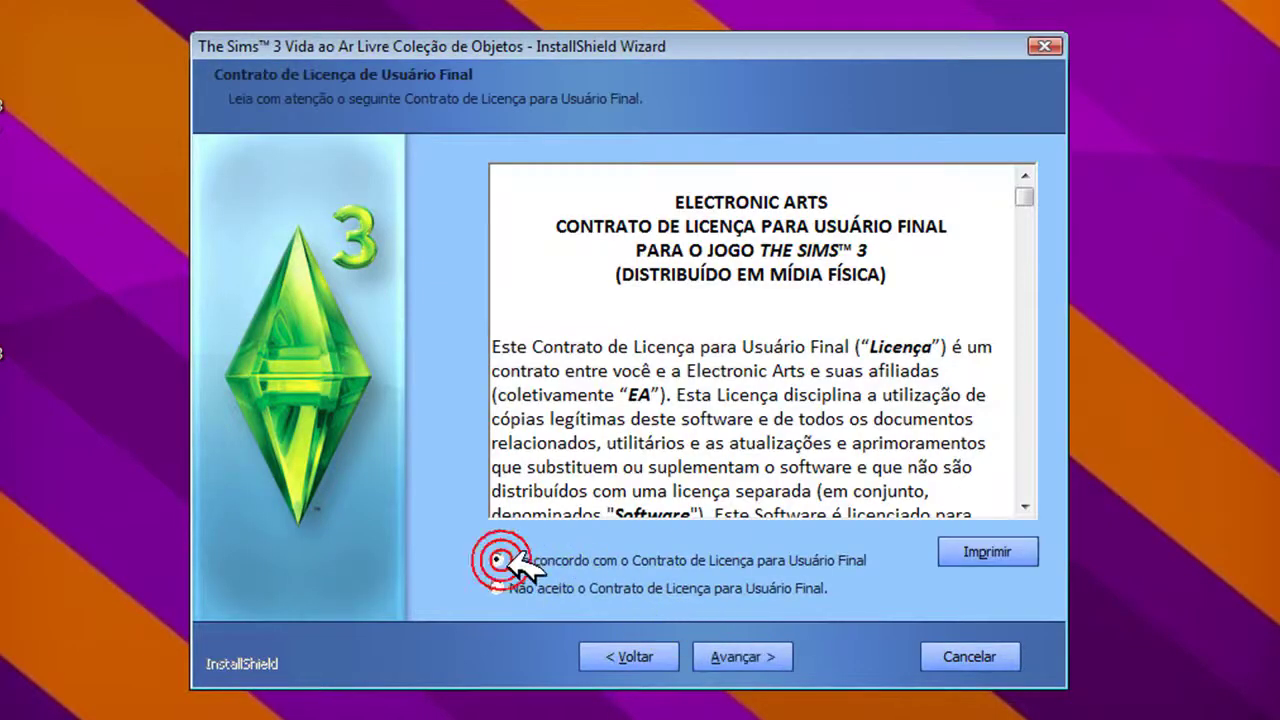
click(760, 655)
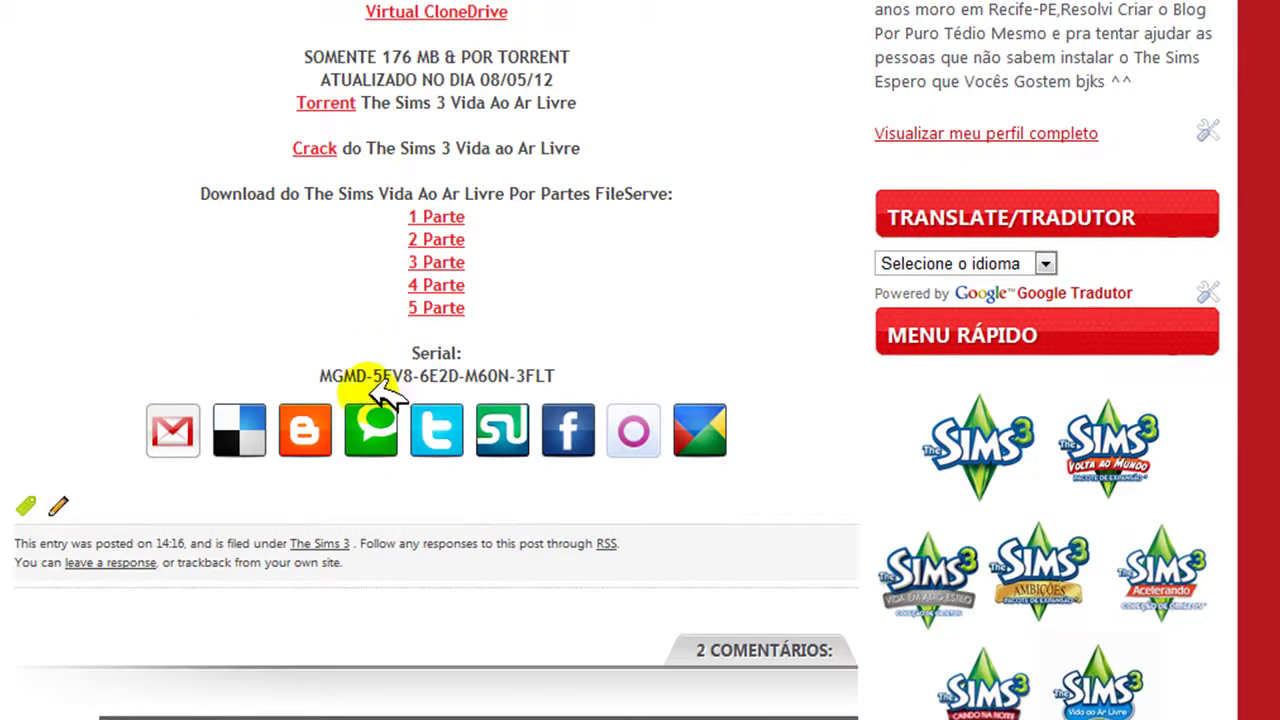
Copy the serial from the blog post and submit it in the installer's registration code fields
drag(321, 372, 562, 376)
right_click(562, 376)
click(615, 394)
click(355, 580)
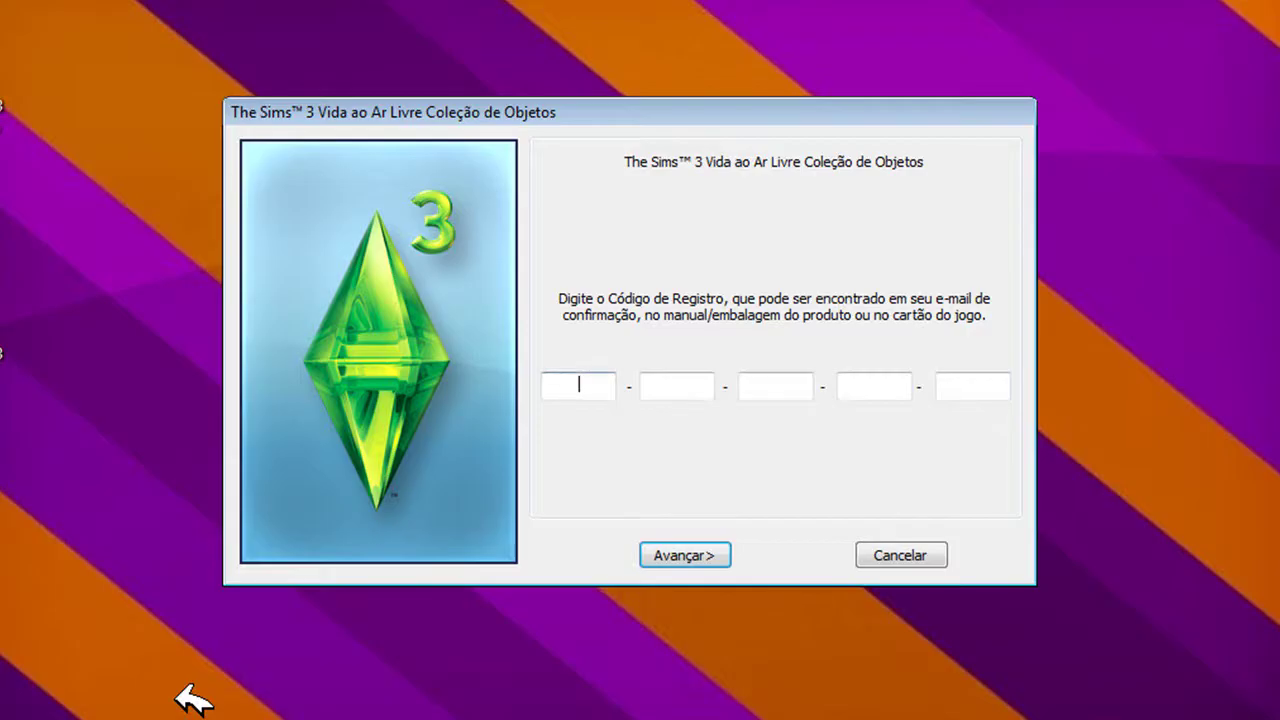
click(686, 552)
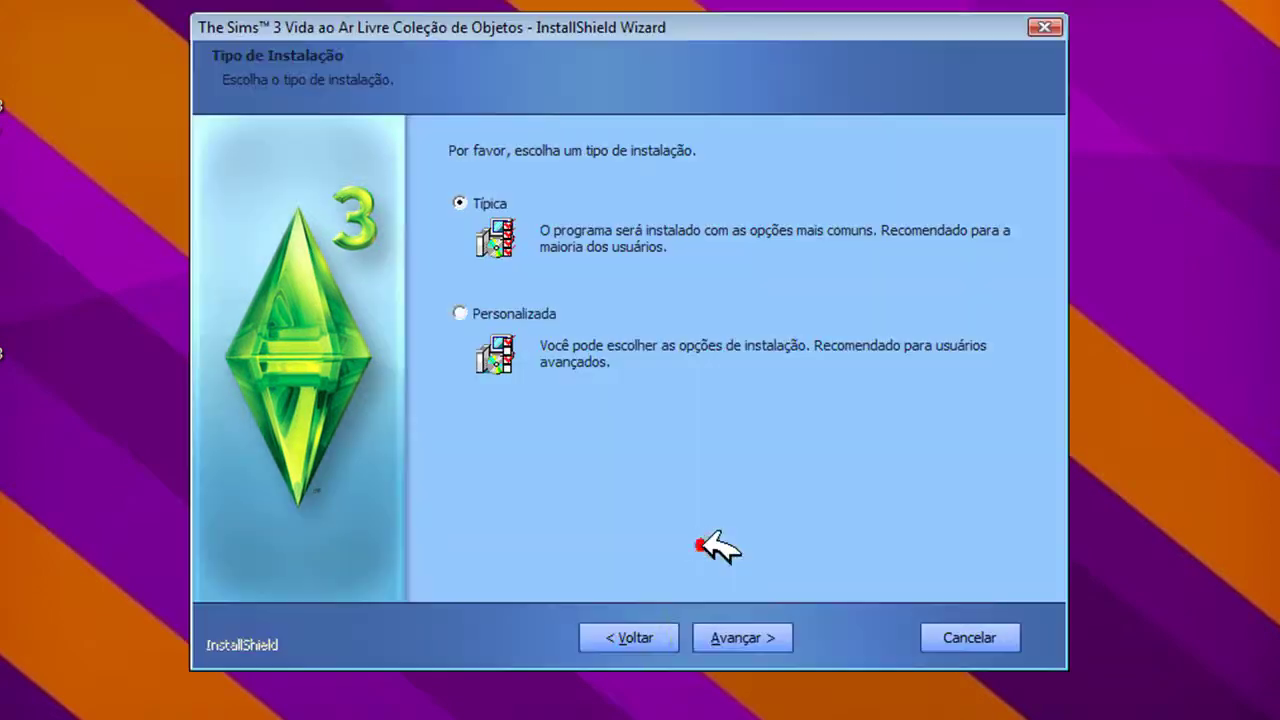
Install the game with the Típica installation type and finish the wizard without opening the read-me file
click(738, 636)
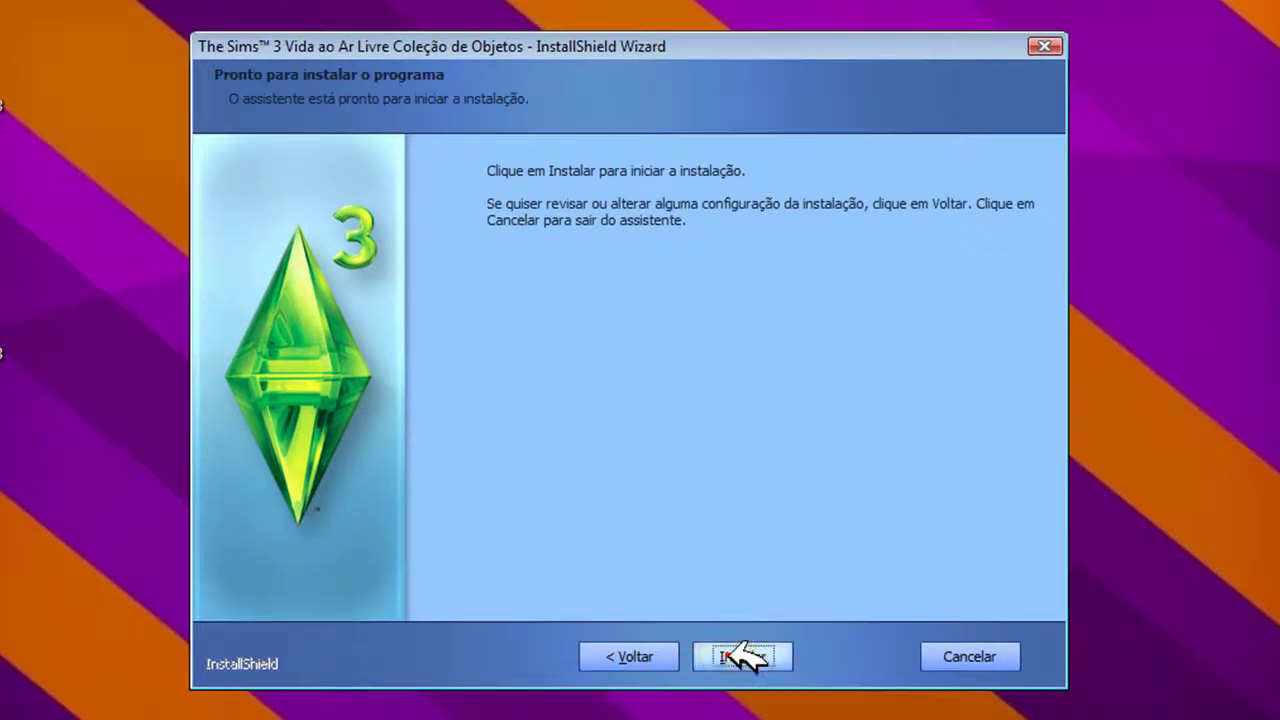
click(740, 656)
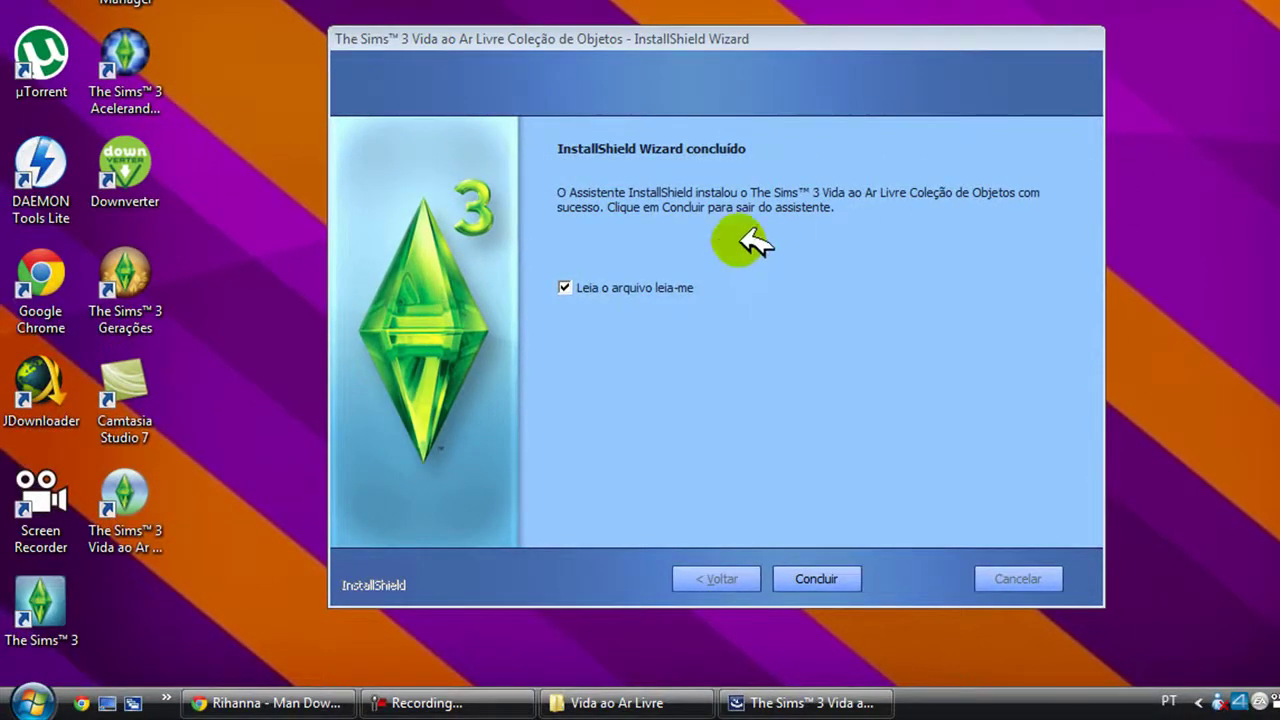
click(565, 287)
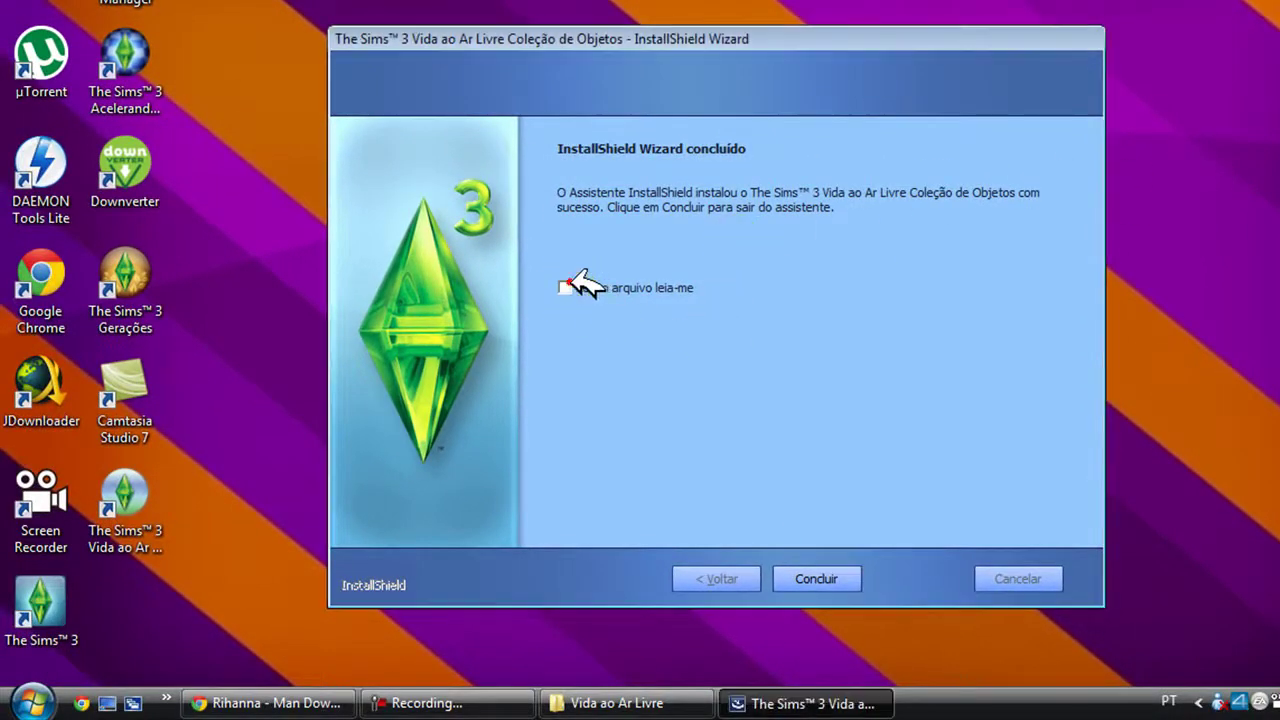
click(828, 572)
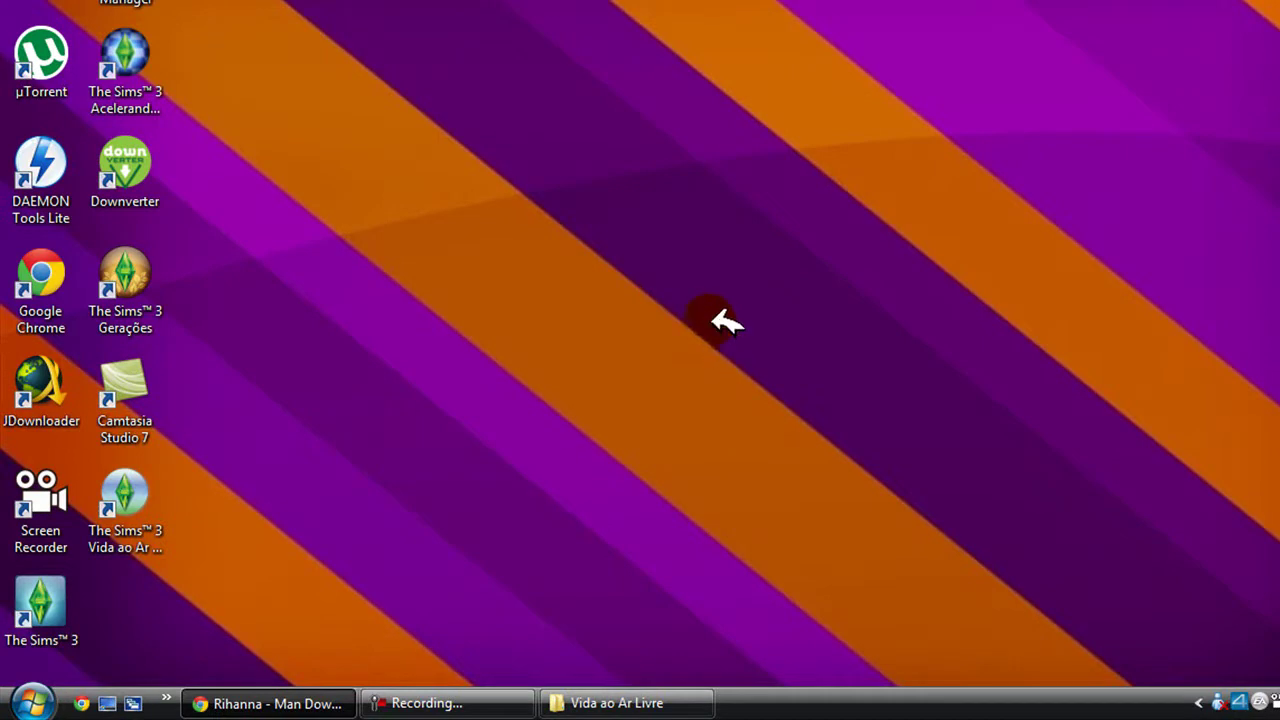
Return to the TS3 Vida Ao Ar Livre folder and extract the Mini Imagem archive there
click(640, 703)
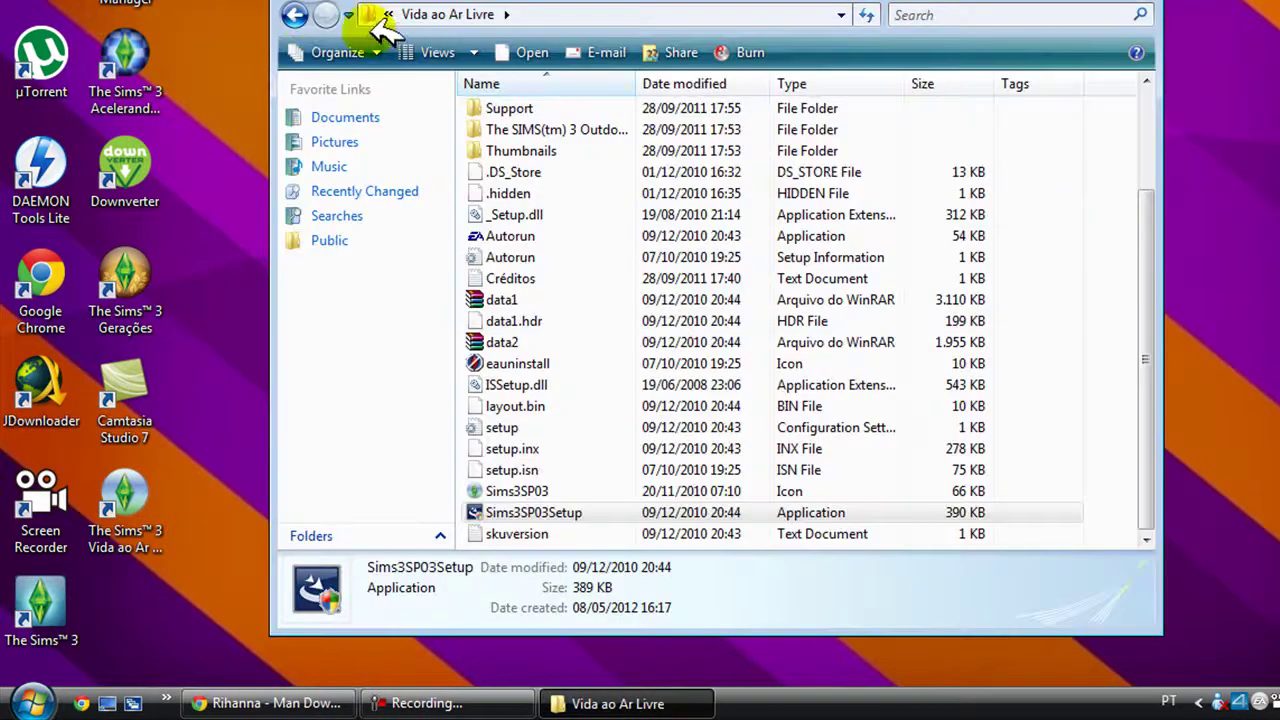
click(298, 12)
double_click(665, 235)
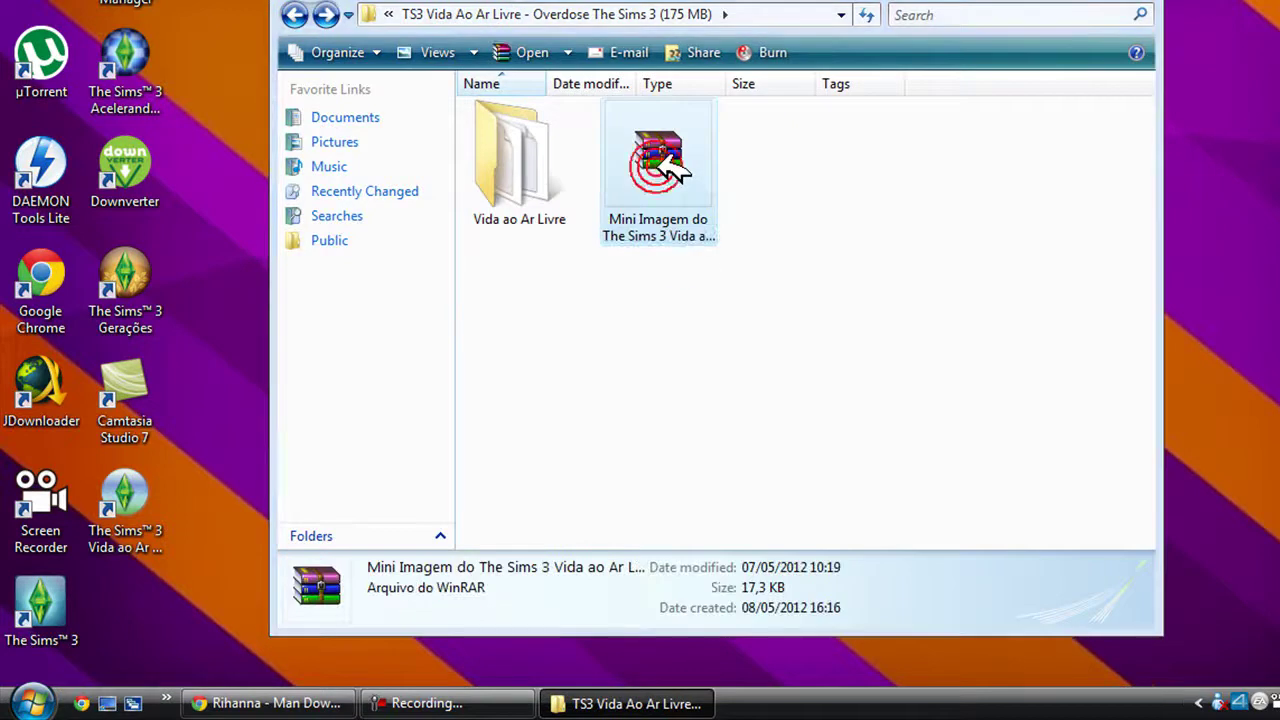
click(773, 62)
right_click(665, 163)
click(728, 230)
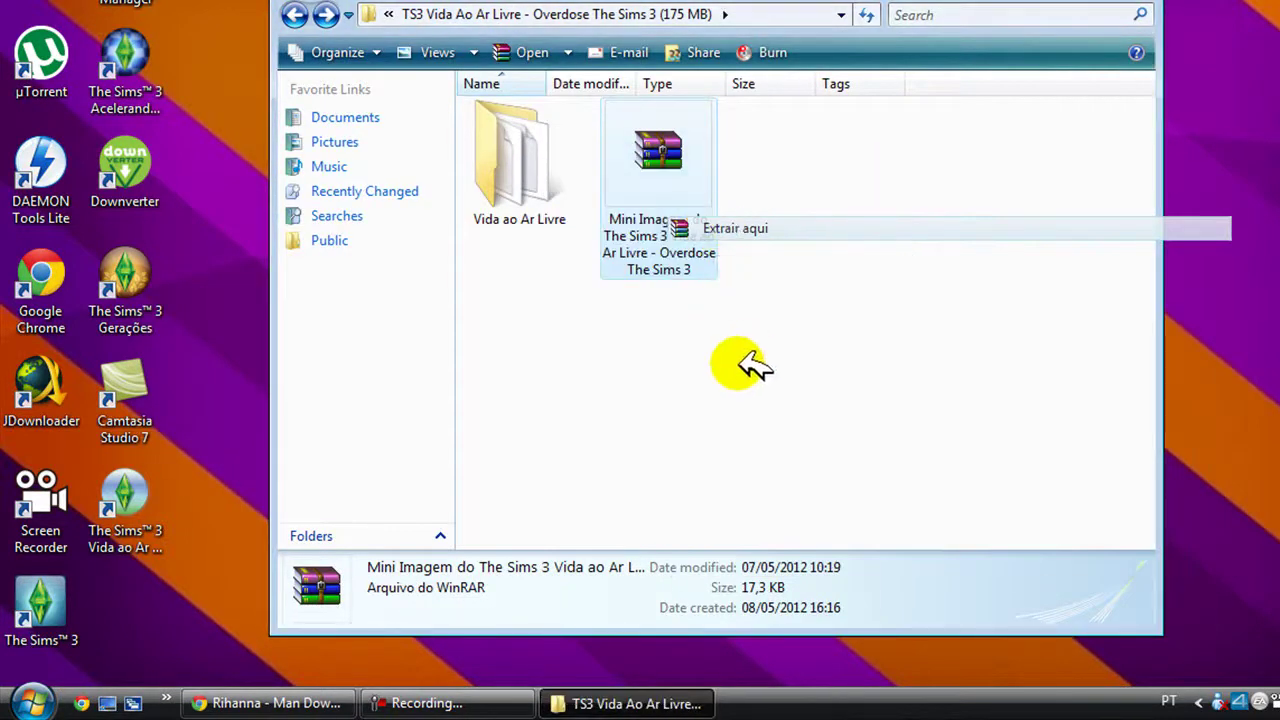
right_click(695, 357)
click(620, 294)
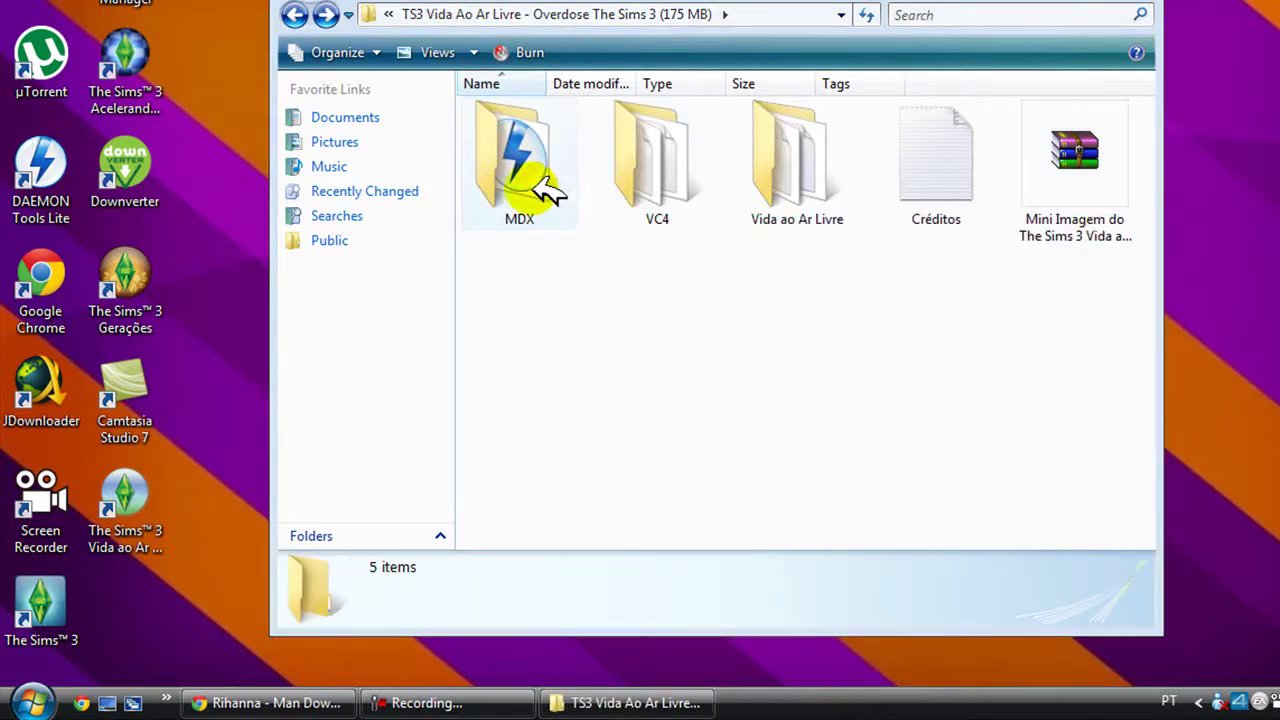
Start adding an image in DAEMON Tools Lite and browse to the extracted TS3 folder under Documents, The Sims 3 + Expansões, Compactados!!, Vida Ao Ar Livre
click(63, 187)
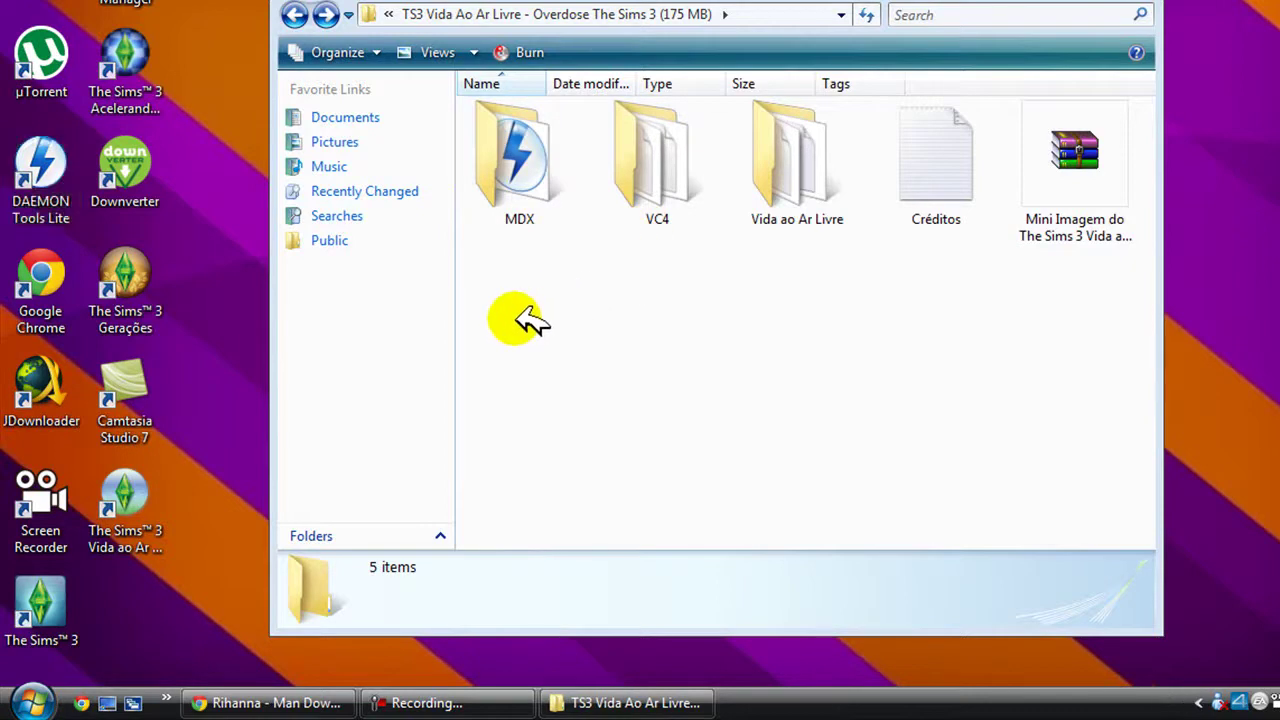
click(305, 450)
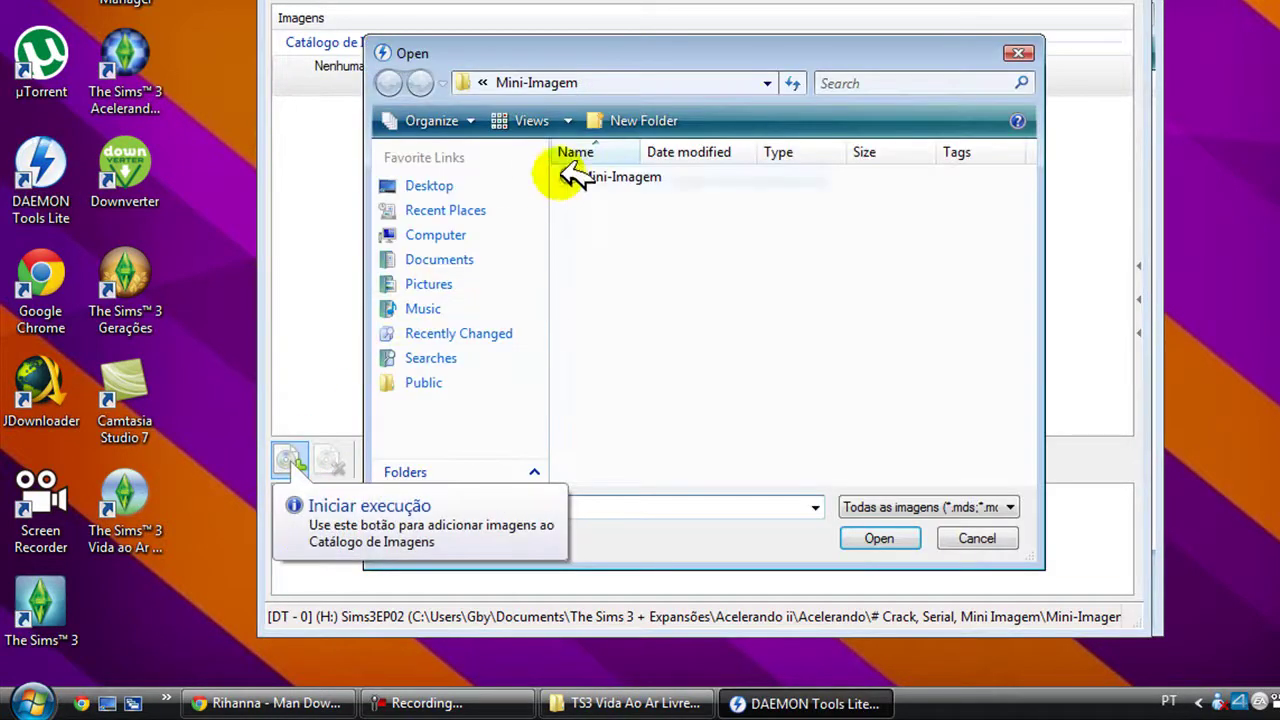
click(463, 258)
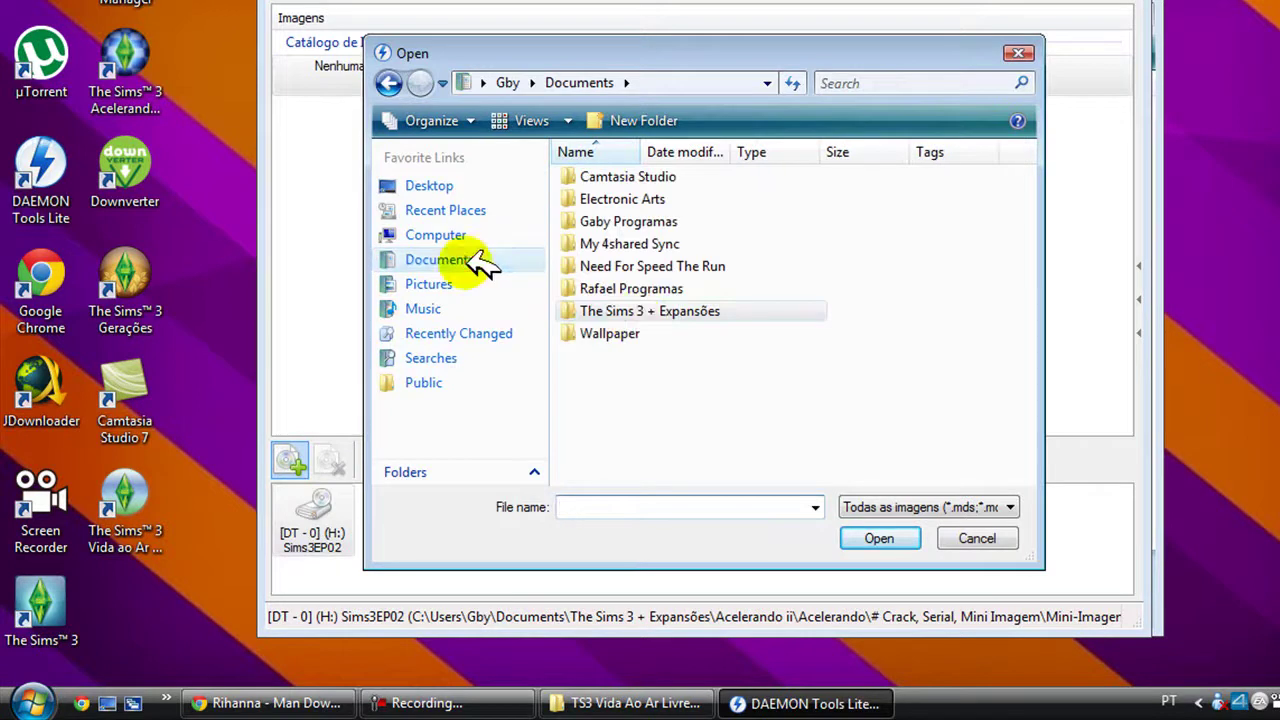
double_click(662, 311)
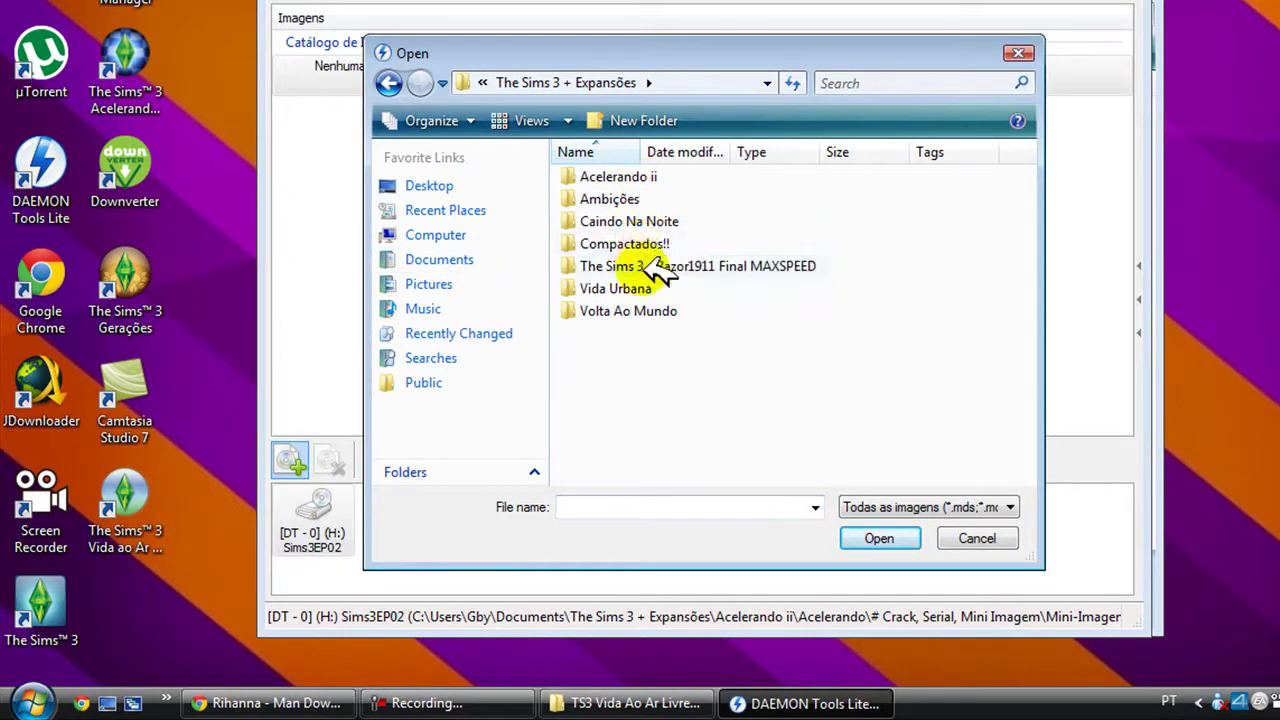
double_click(647, 245)
double_click(650, 200)
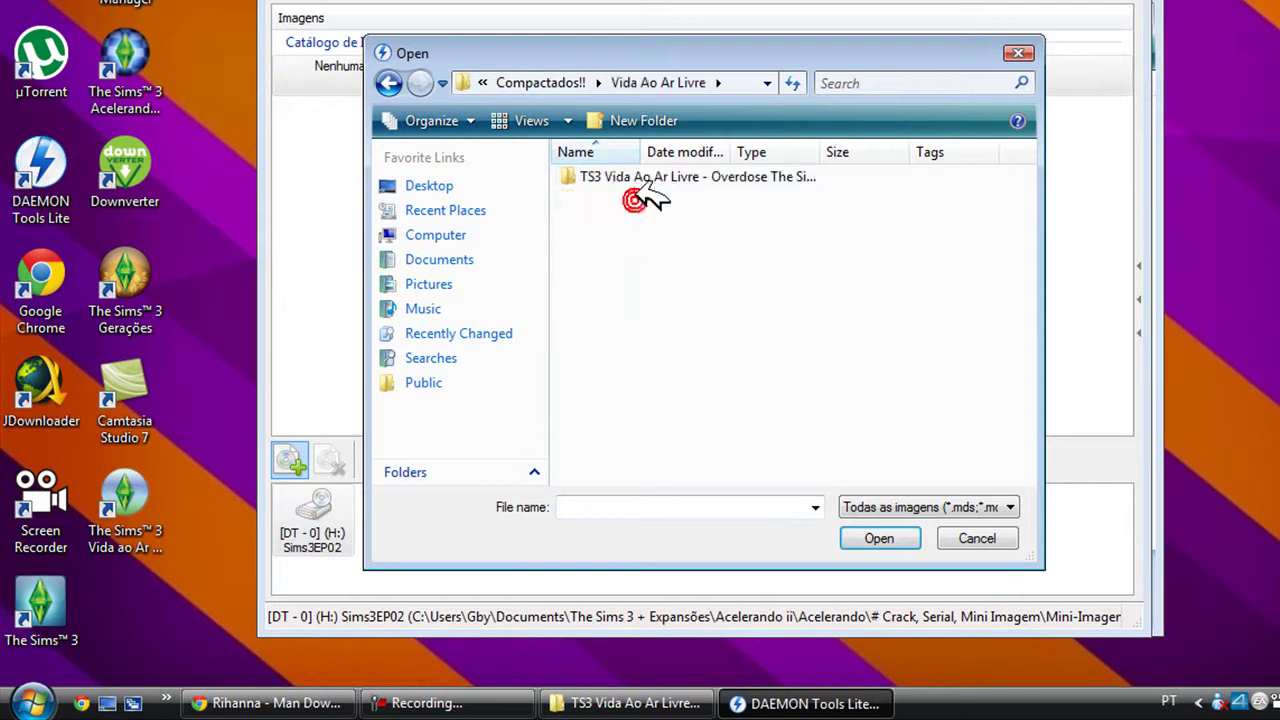
double_click(643, 176)
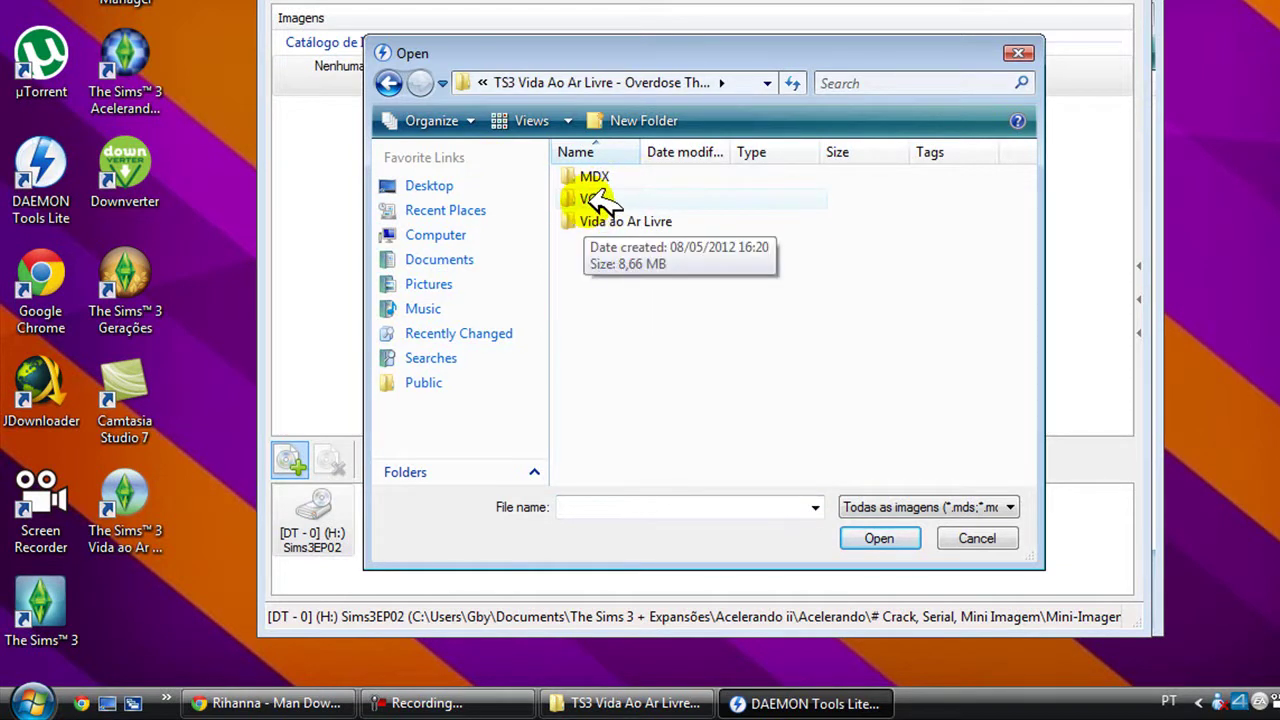
Add the NS-Sims3SP03_DC-poseden image from the MDX folder to the image catalogue
double_click(597, 200)
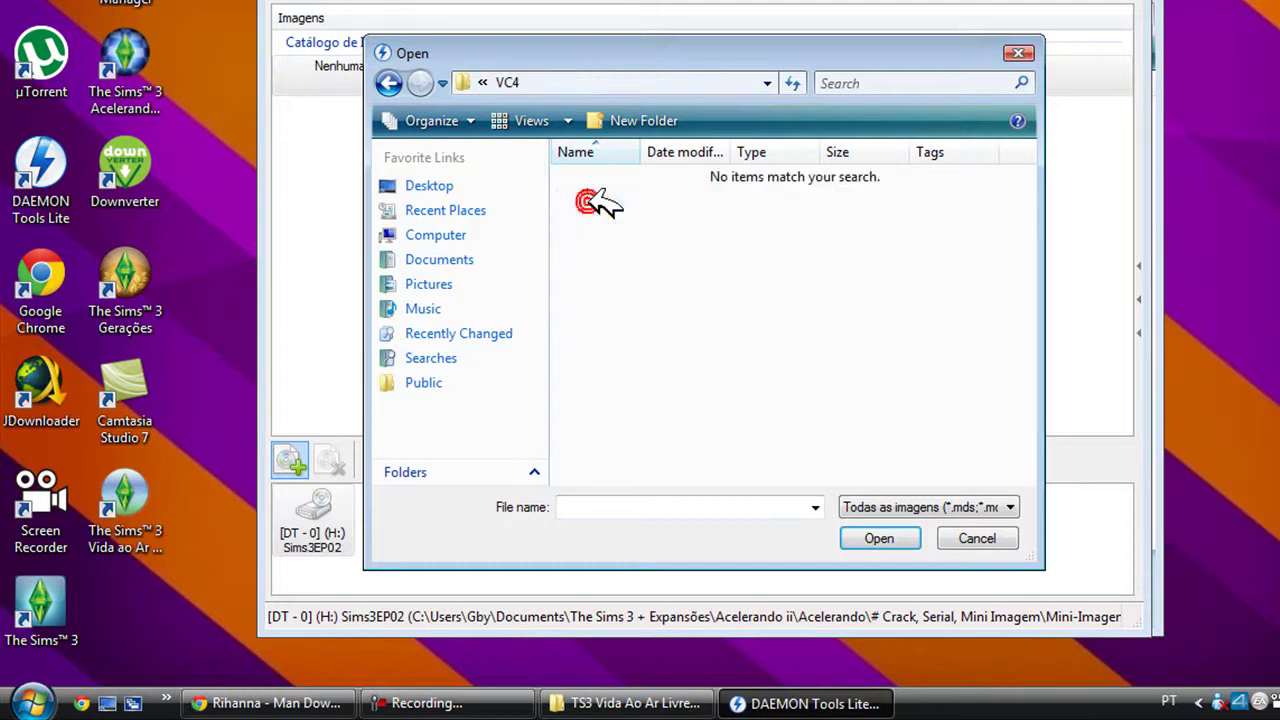
click(390, 83)
double_click(595, 178)
drag(684, 224, 566, 232)
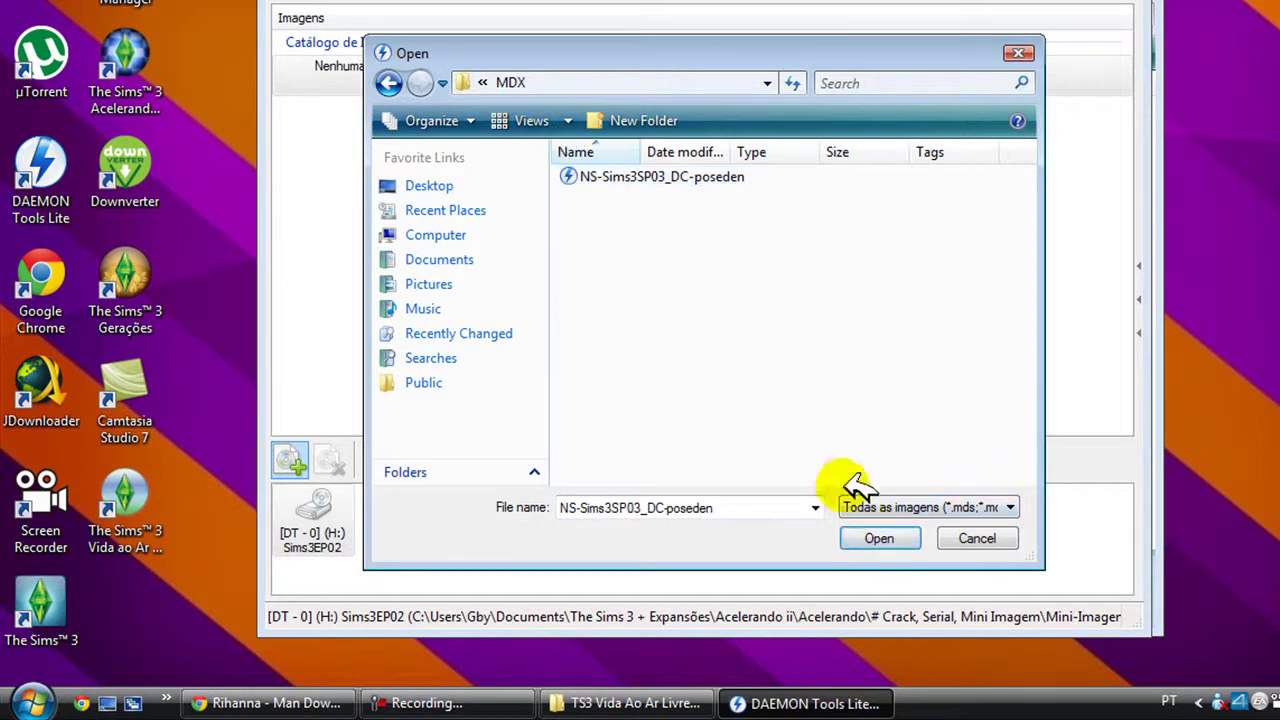
drag(737, 329, 515, 140)
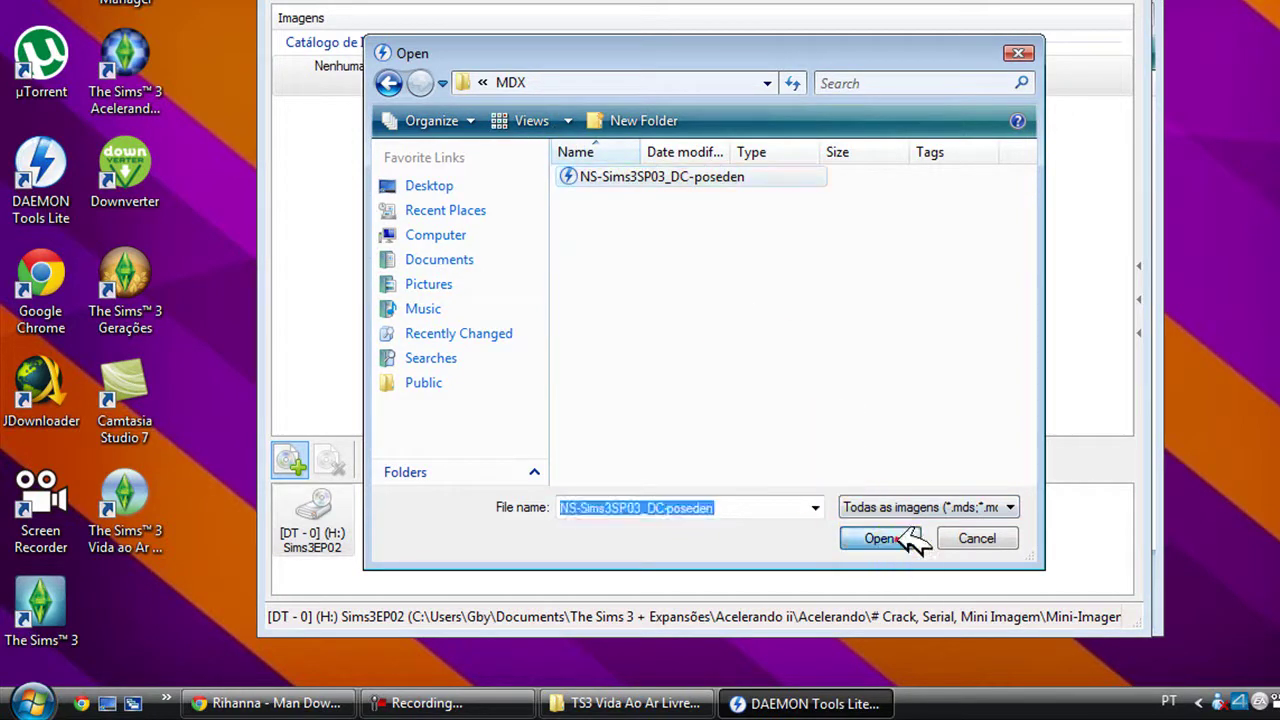
click(912, 540)
Select the NS-Sims3SP03_DC-poseden.mdx image in the catalogue and try to mount it
drag(526, 206, 285, 30)
click(462, 62)
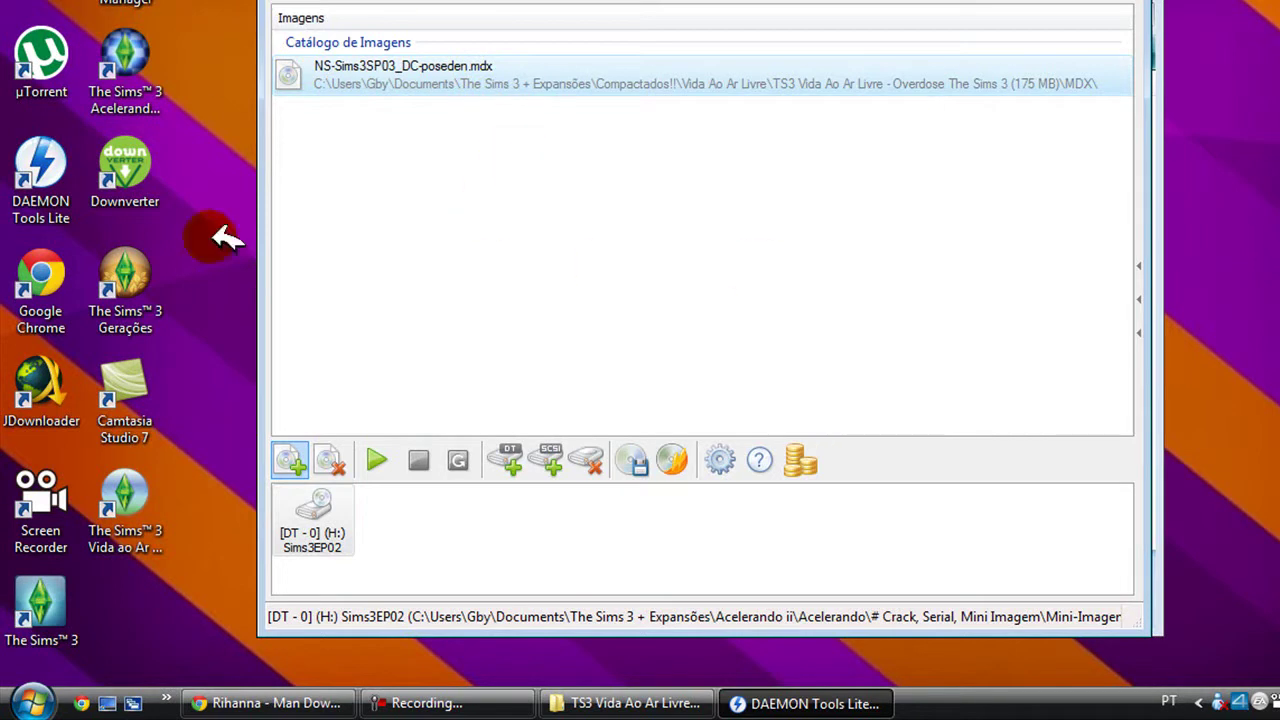
click(520, 315)
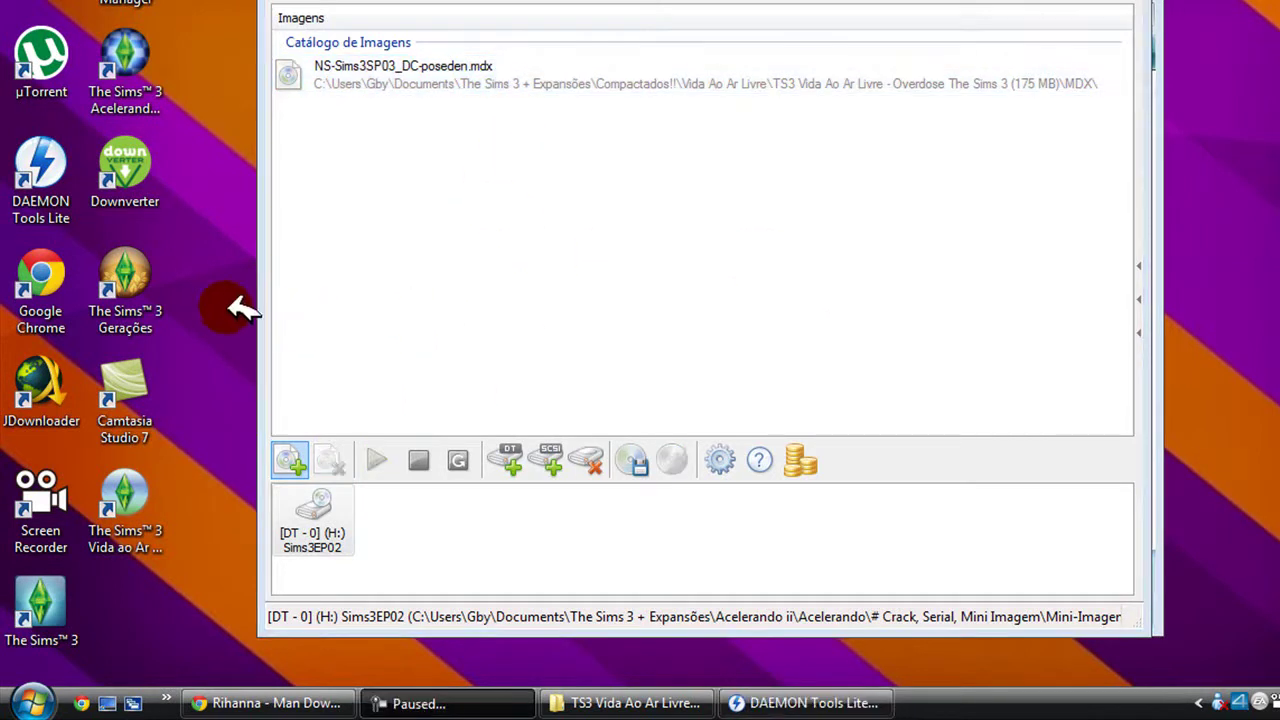
click(450, 72)
right_click(376, 68)
click(430, 80)
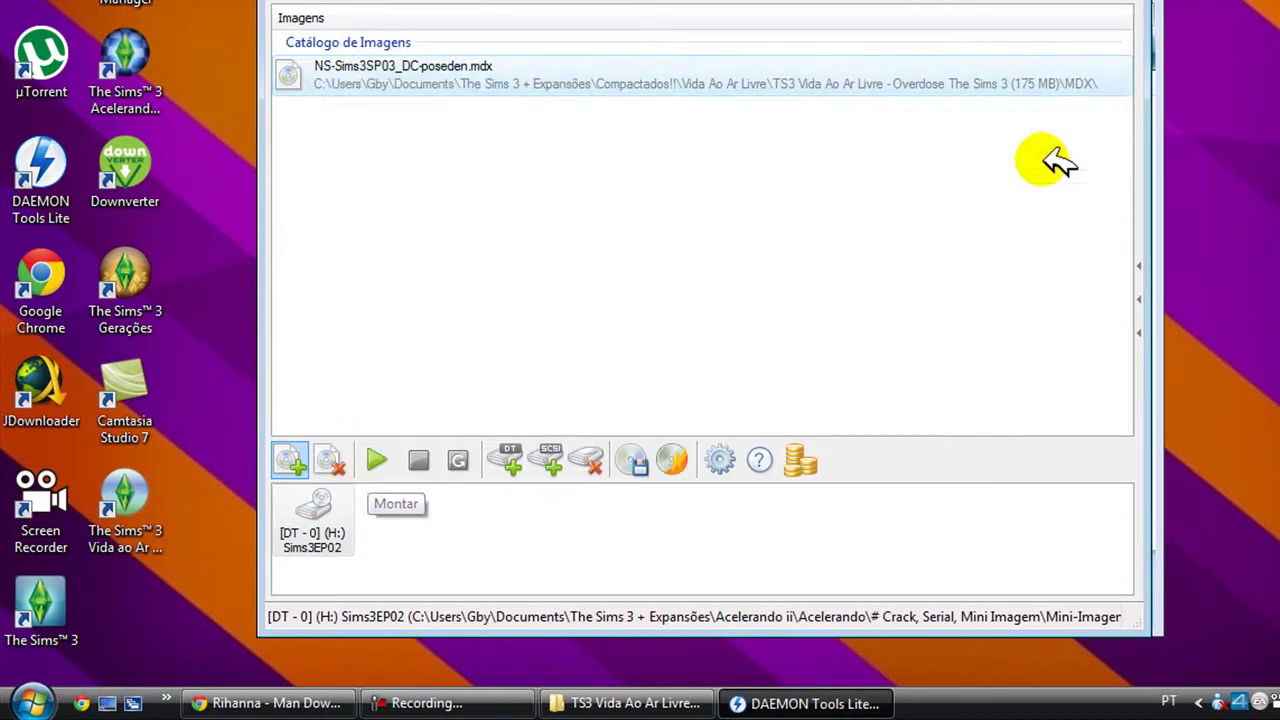
Close DAEMON Tools Lite and the folder window, and refresh the desktop
click(1143, 6)
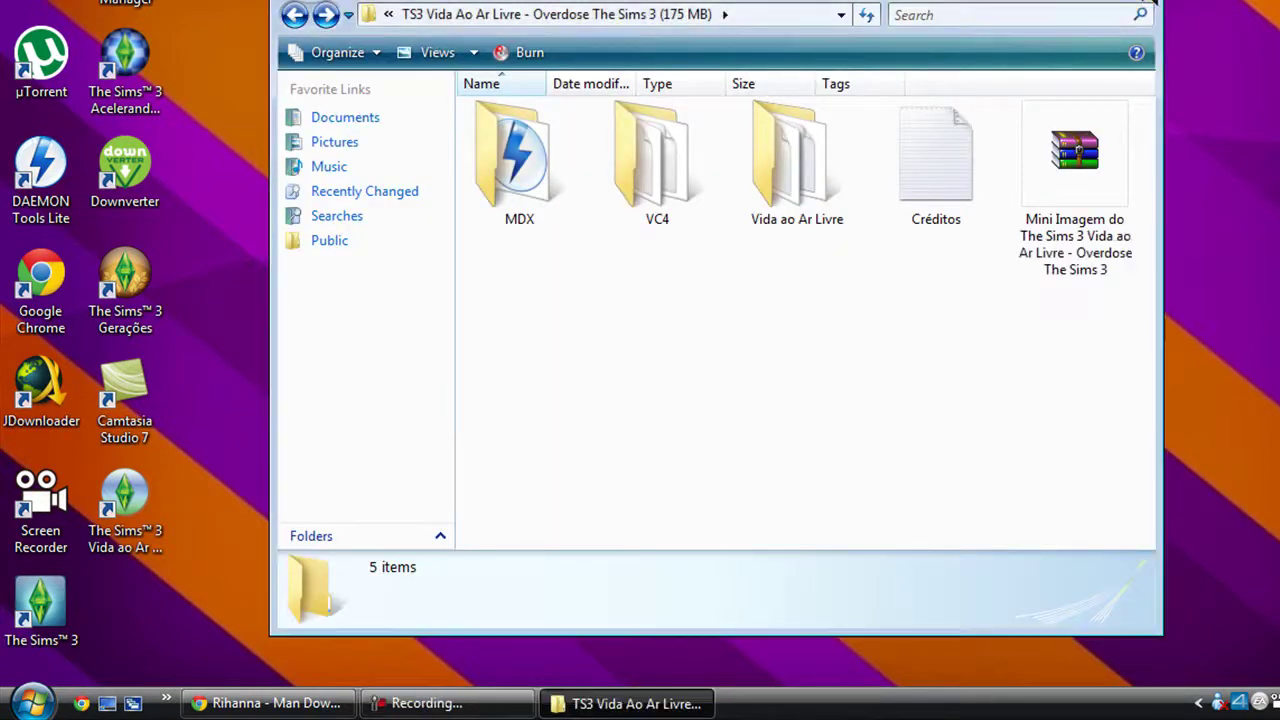
click(1140, 8)
mouse_move(457, 80)
mouse_down()
mouse_move(1279, 491)
mouse_move(459, 81)
mouse_up()
right_click(571, 91)
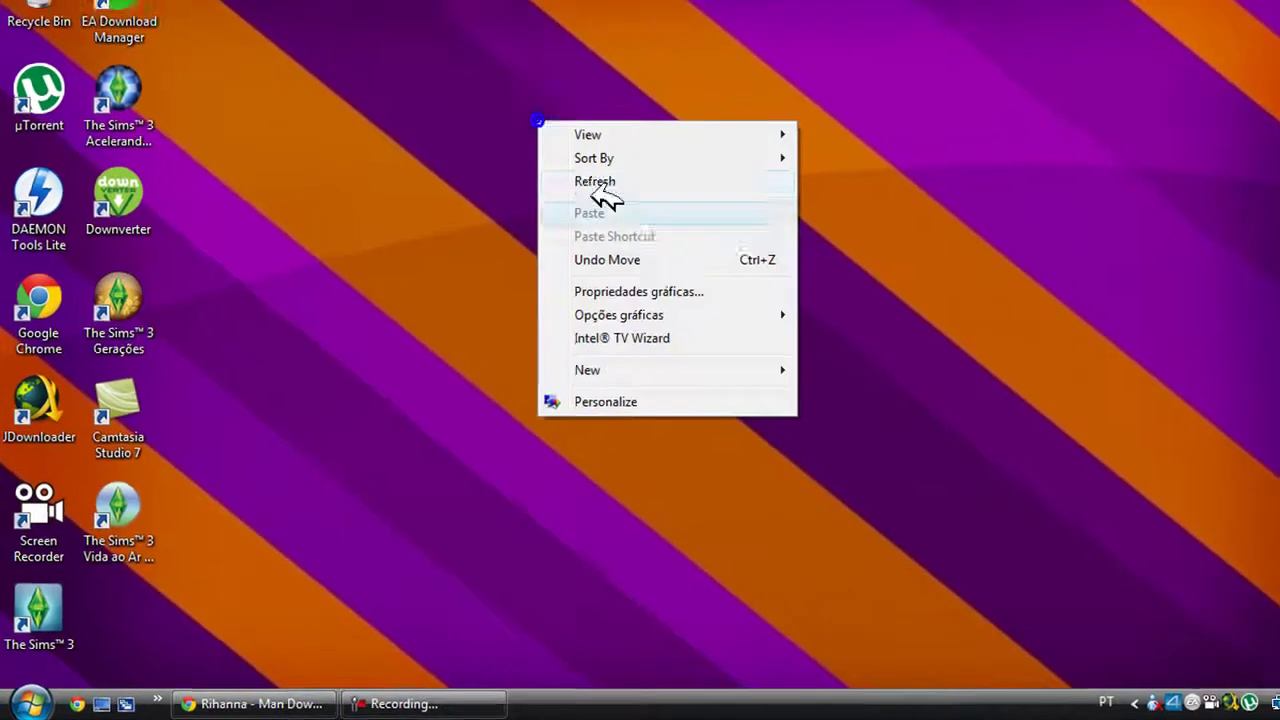
click(598, 183)
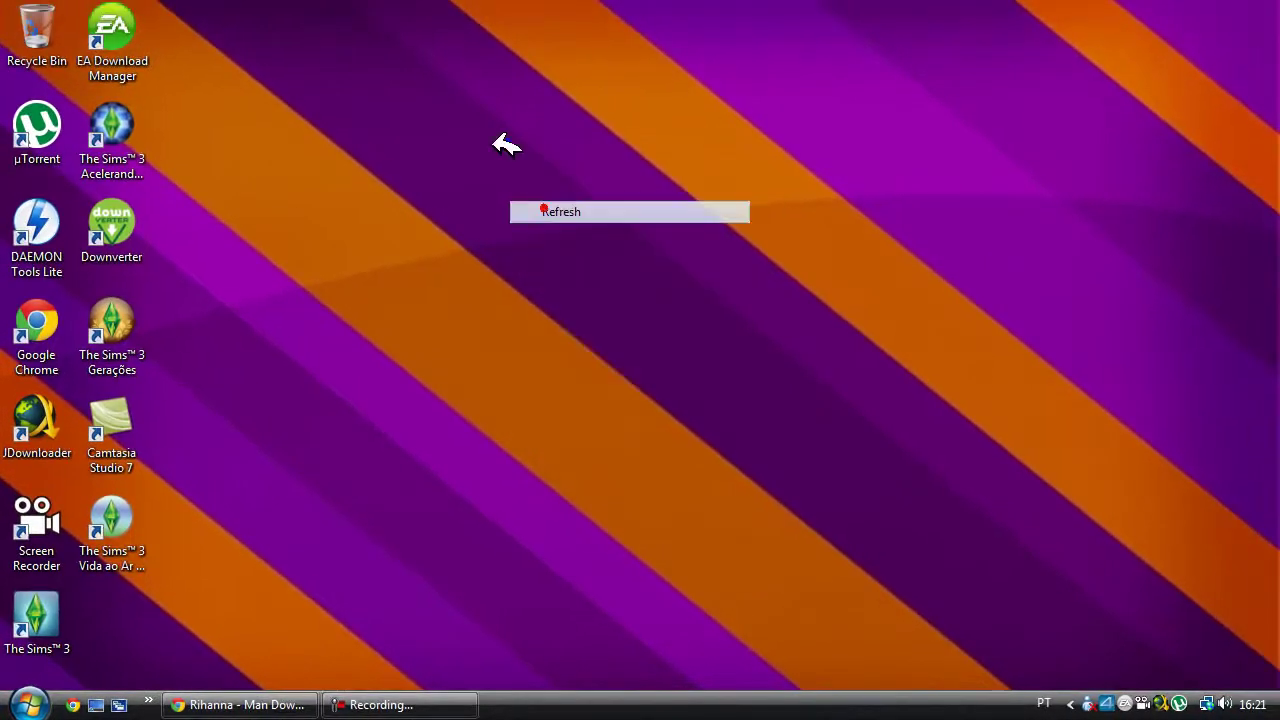